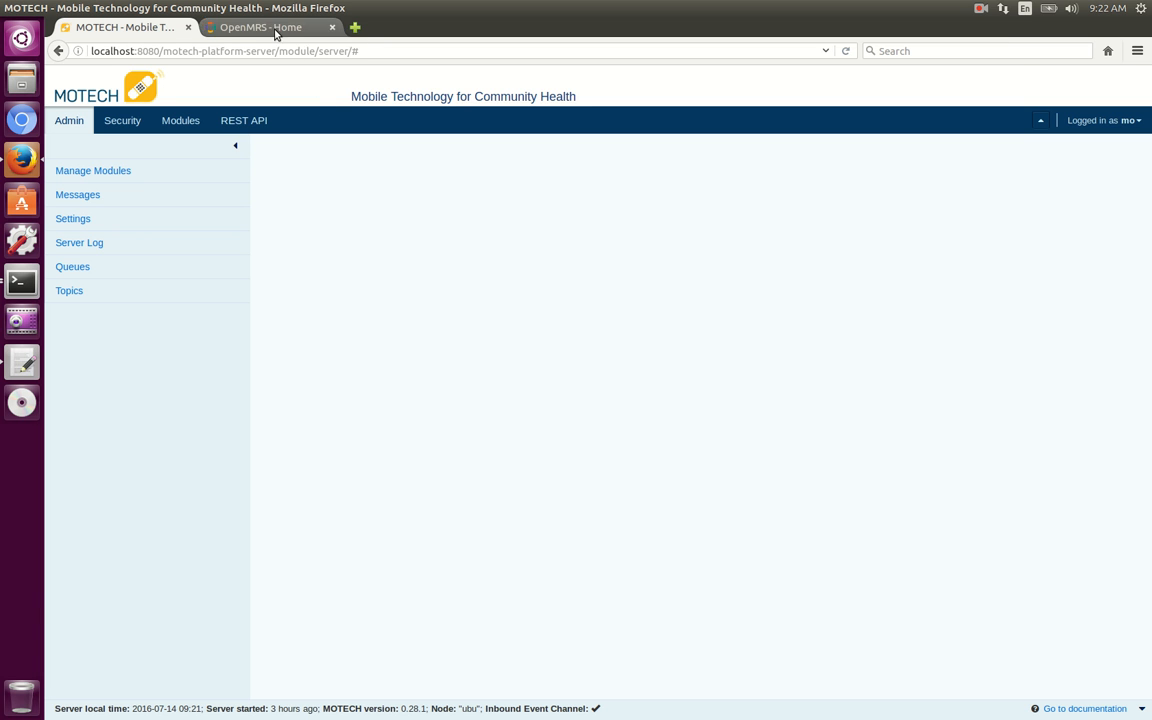
# In OpenMRS administration, review the patient identifier types and search the managed patients for "ja".
pyautogui.click(276, 32)
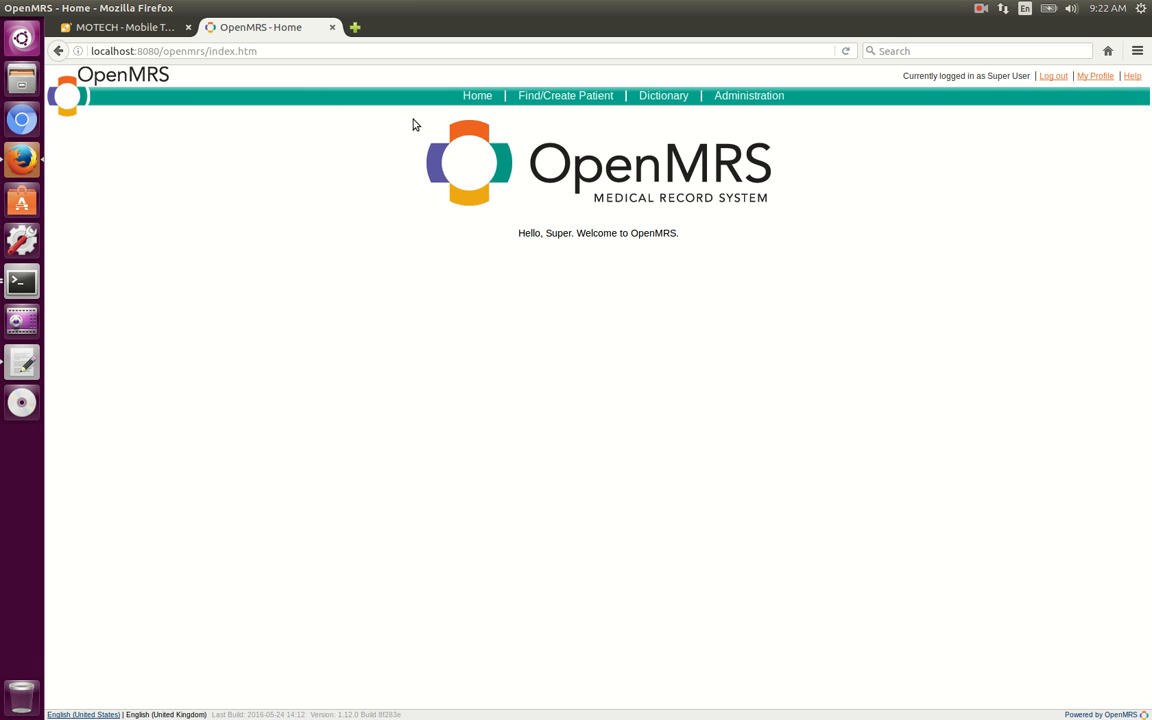
pyautogui.click(743, 100)
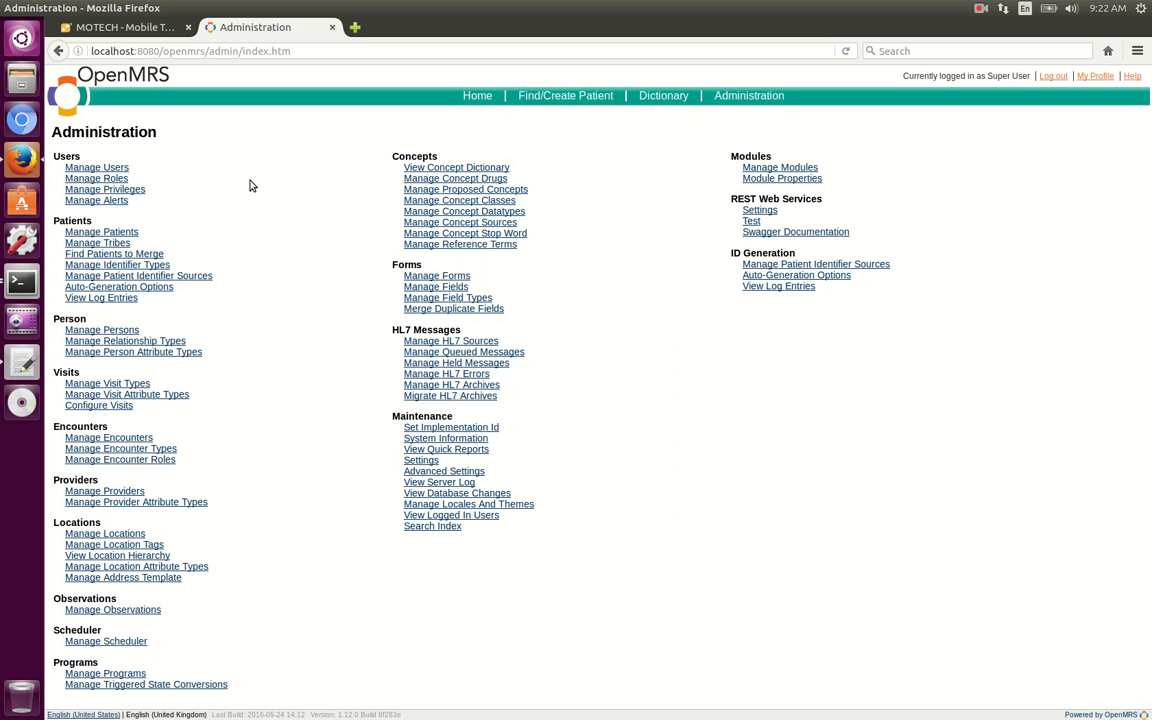
pyautogui.click(113, 266)
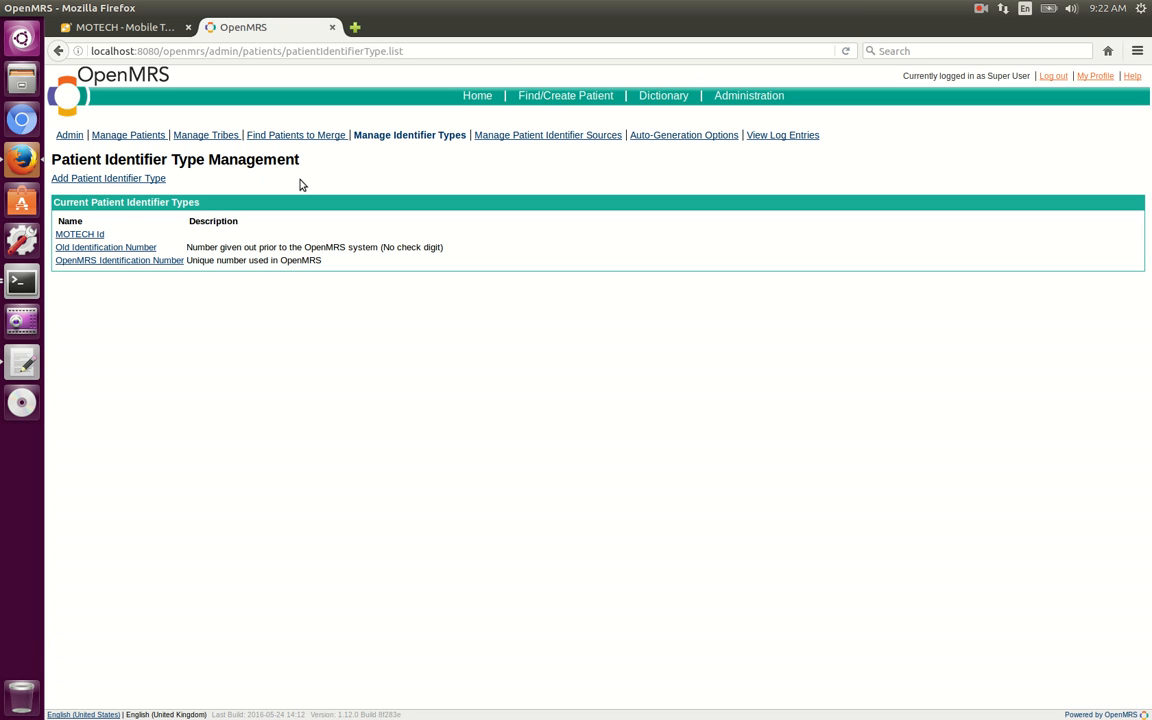
pyautogui.click(108, 140)
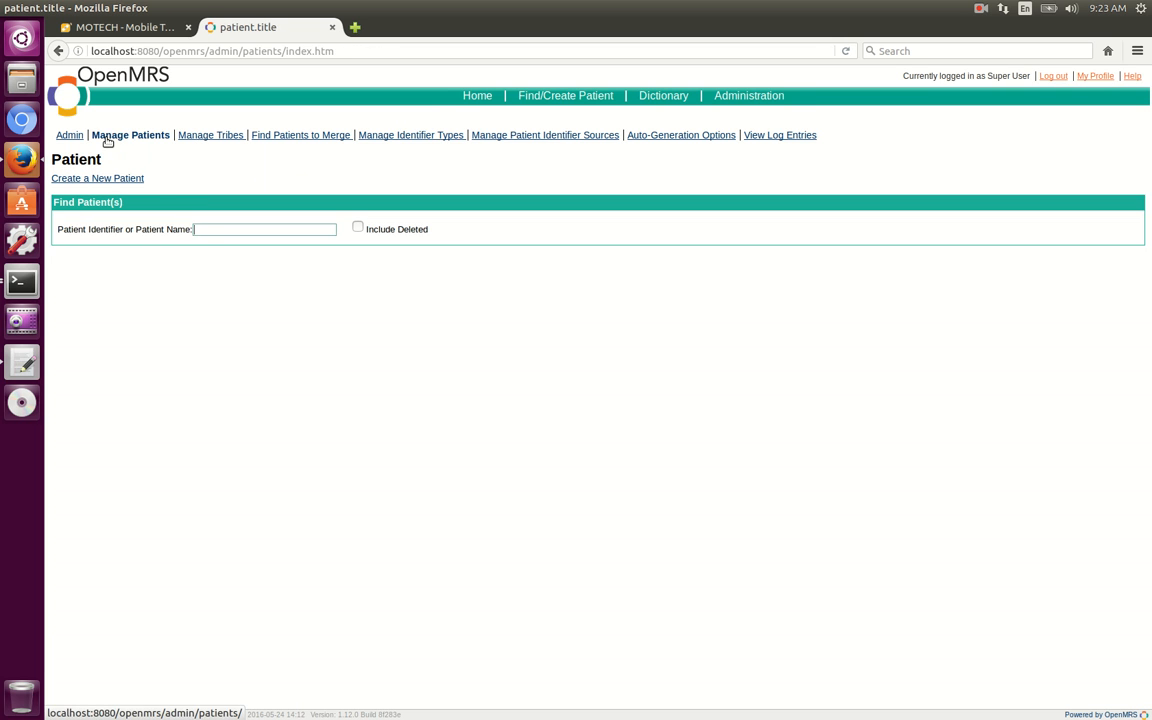
pyautogui.write('ja')
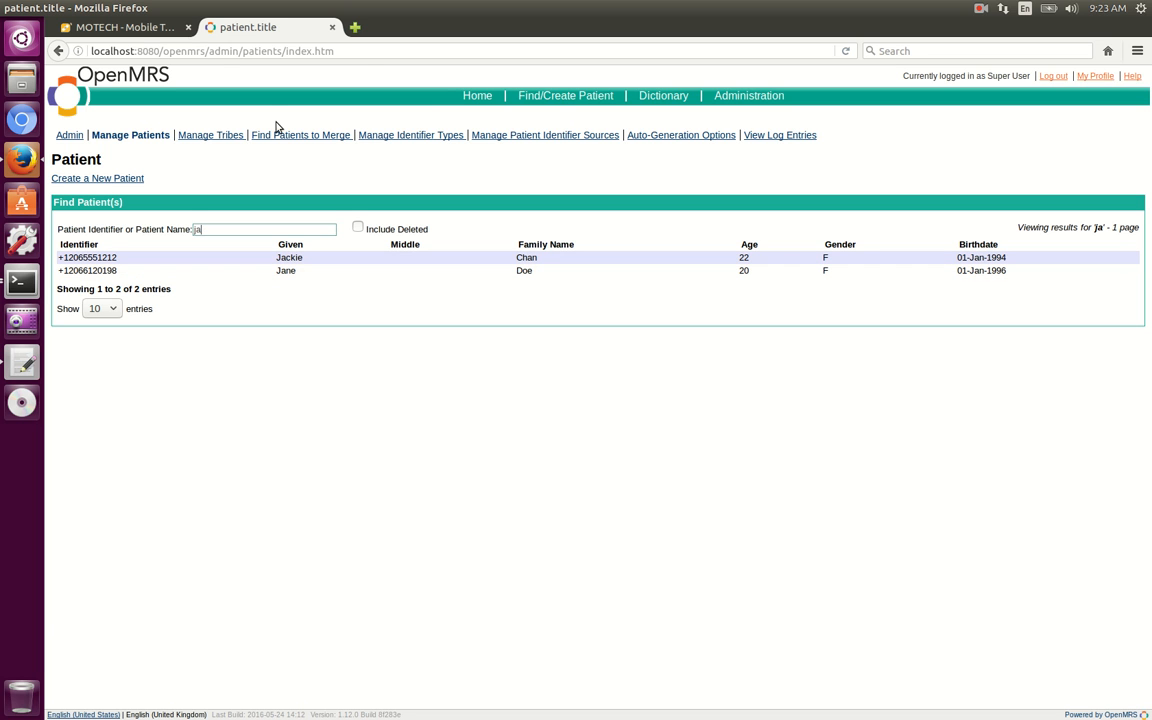
# Switch to MOTECH and open the task "send response sms and save phone number" for editing.
pyautogui.click(121, 33)
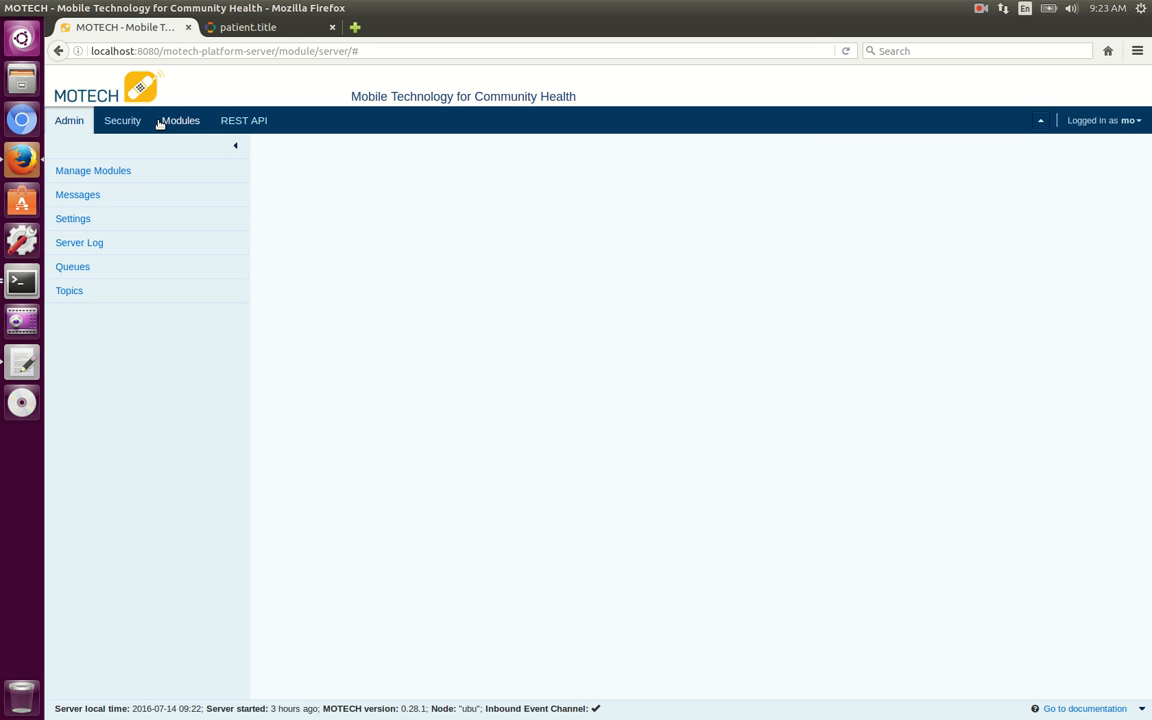
pyautogui.click(185, 122)
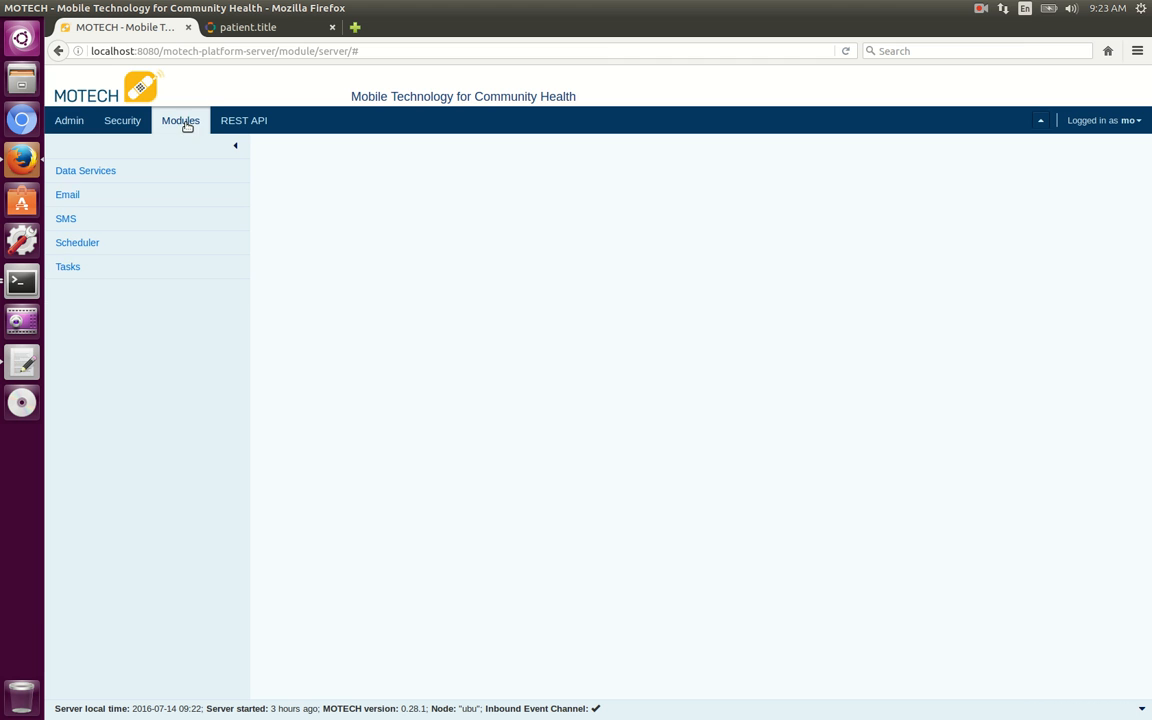
pyautogui.click(68, 267)
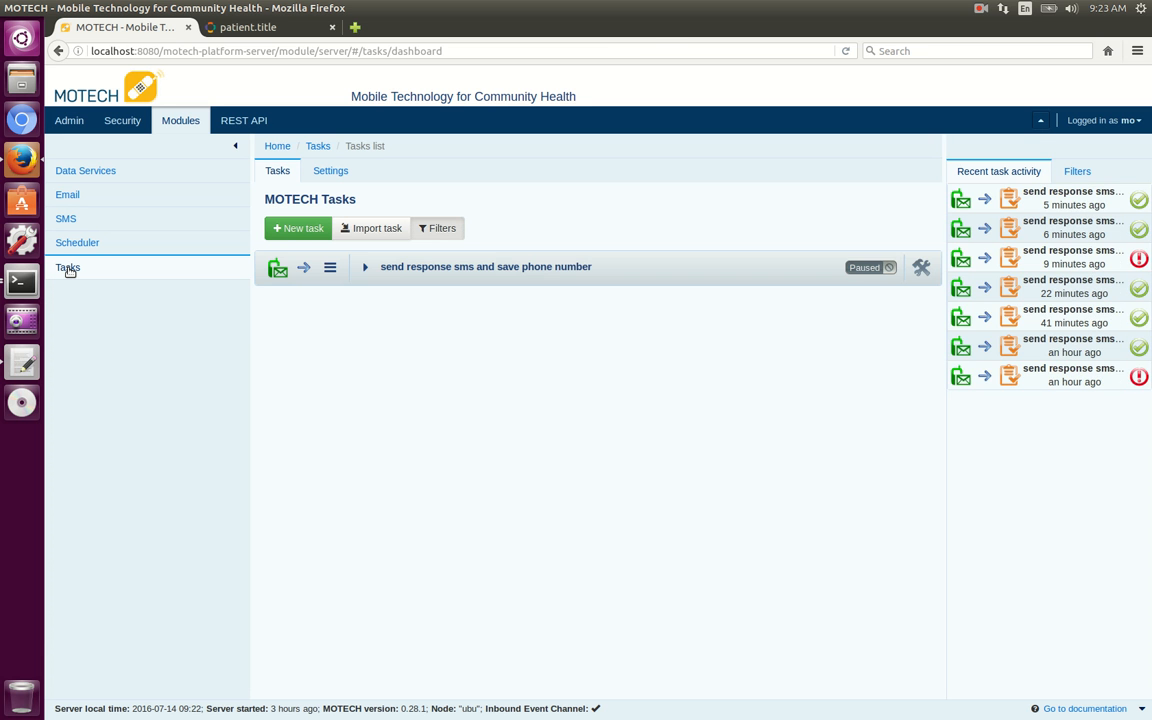
pyautogui.click(366, 268)
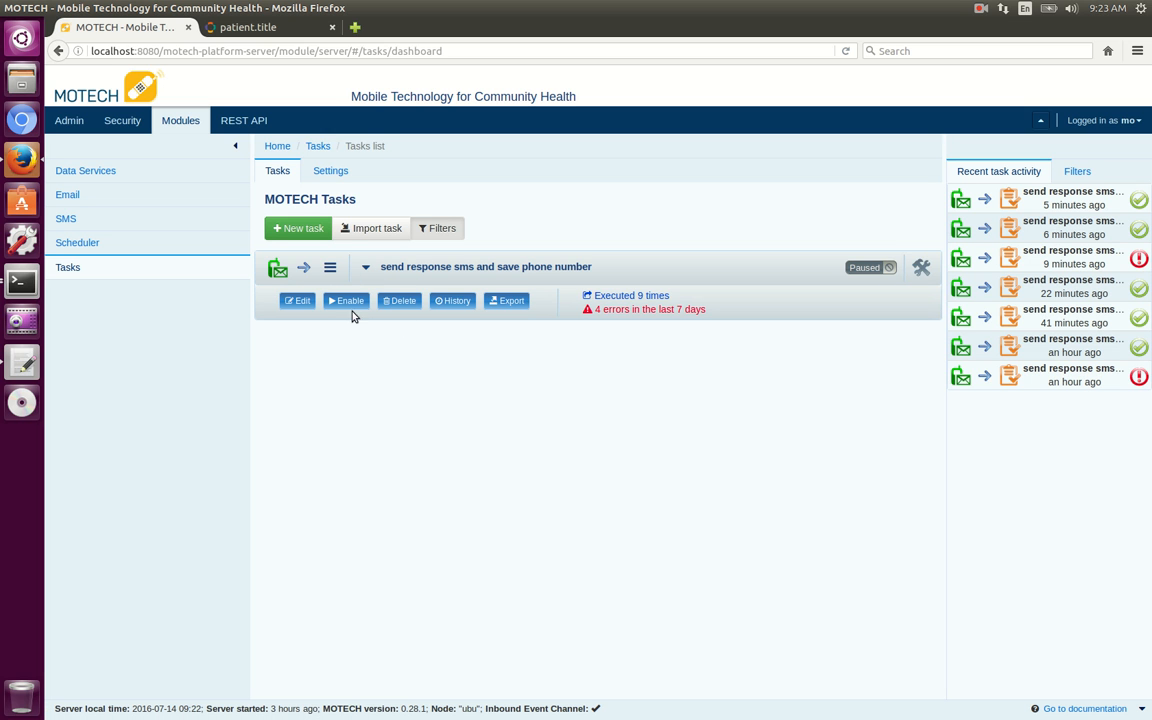
pyautogui.click(298, 301)
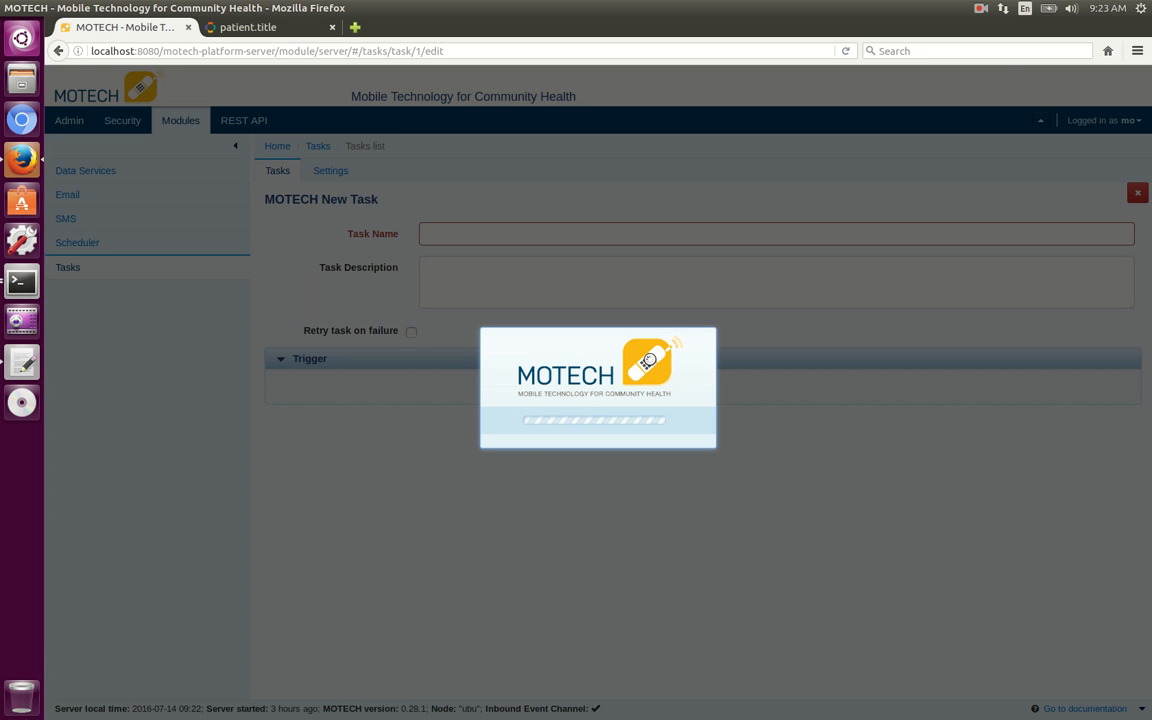
pyautogui.click(981, 9)
pyautogui.click(990, 44)
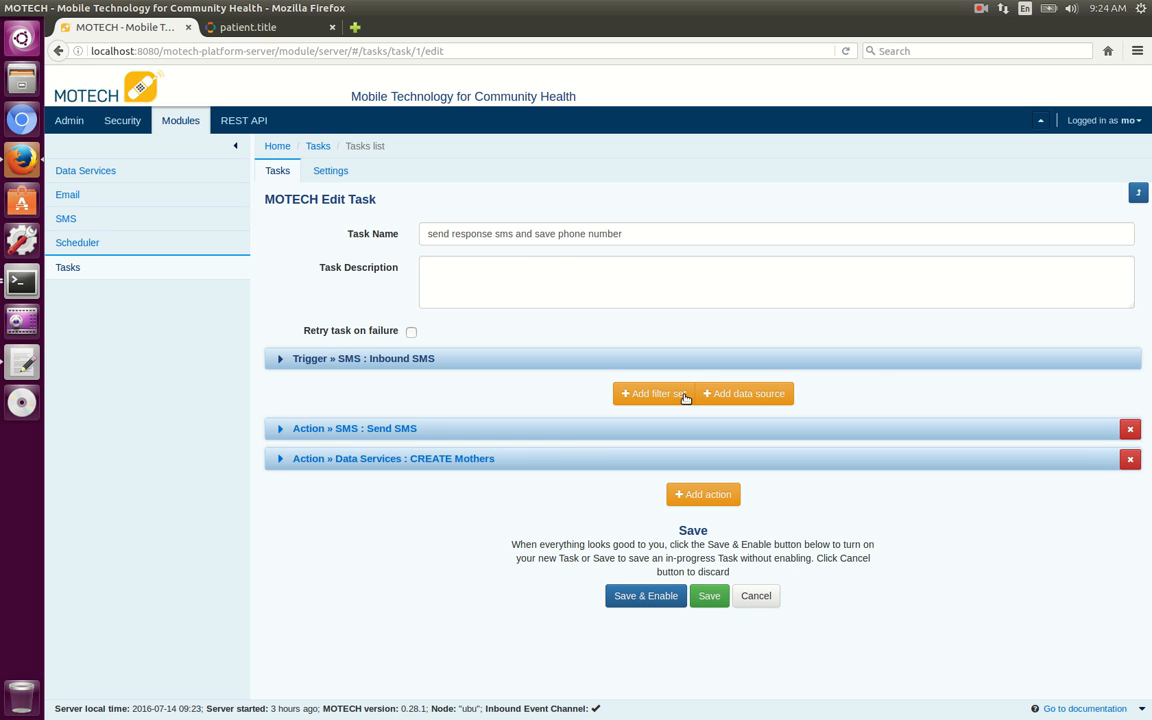
# Add a data source to the task with OpenMRS as the source and Patient as the object.
pyautogui.click(749, 394)
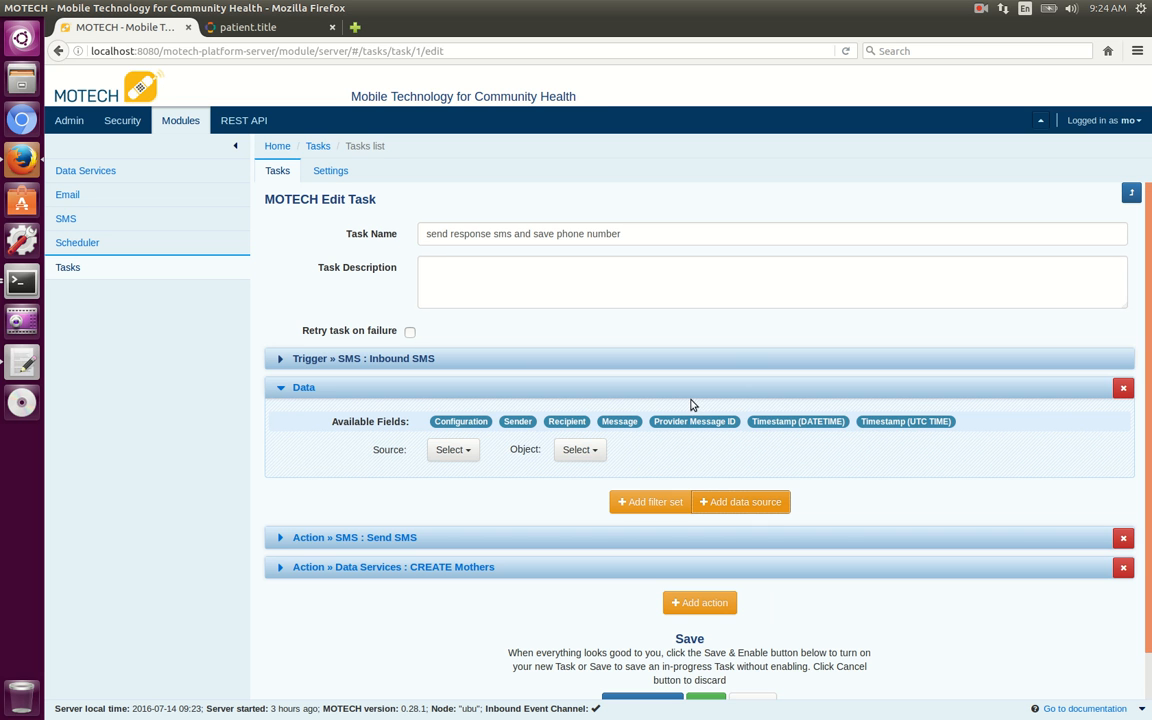
pyautogui.click(474, 451)
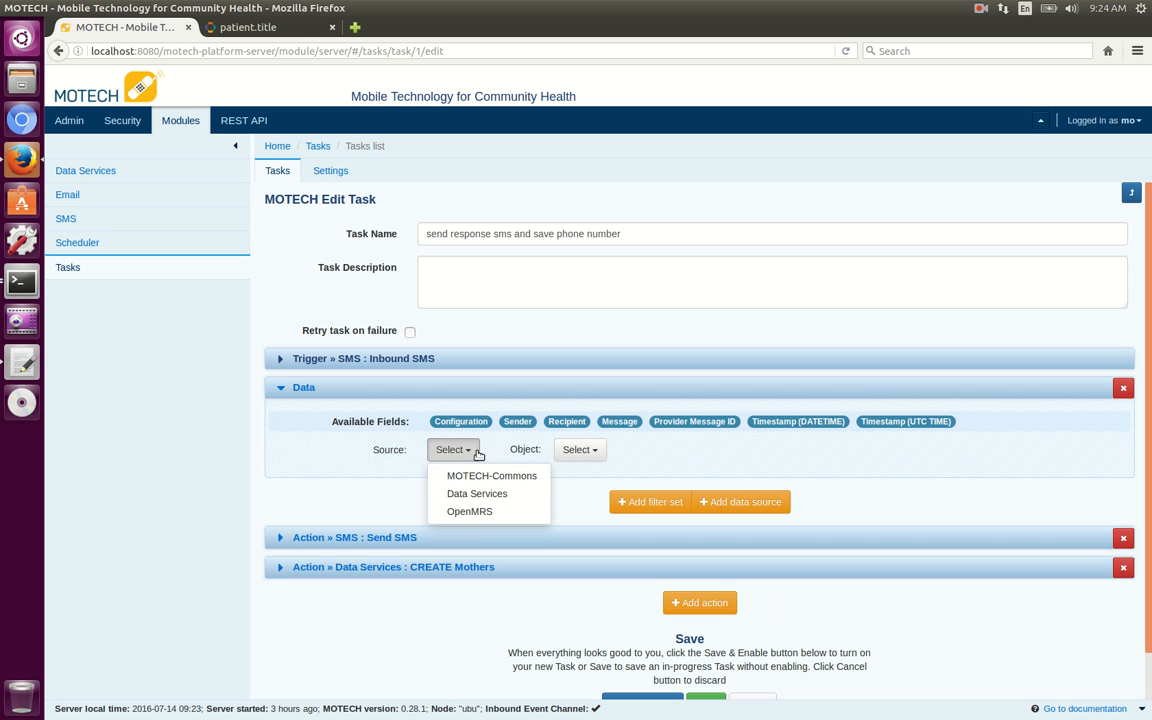
pyautogui.click(470, 512)
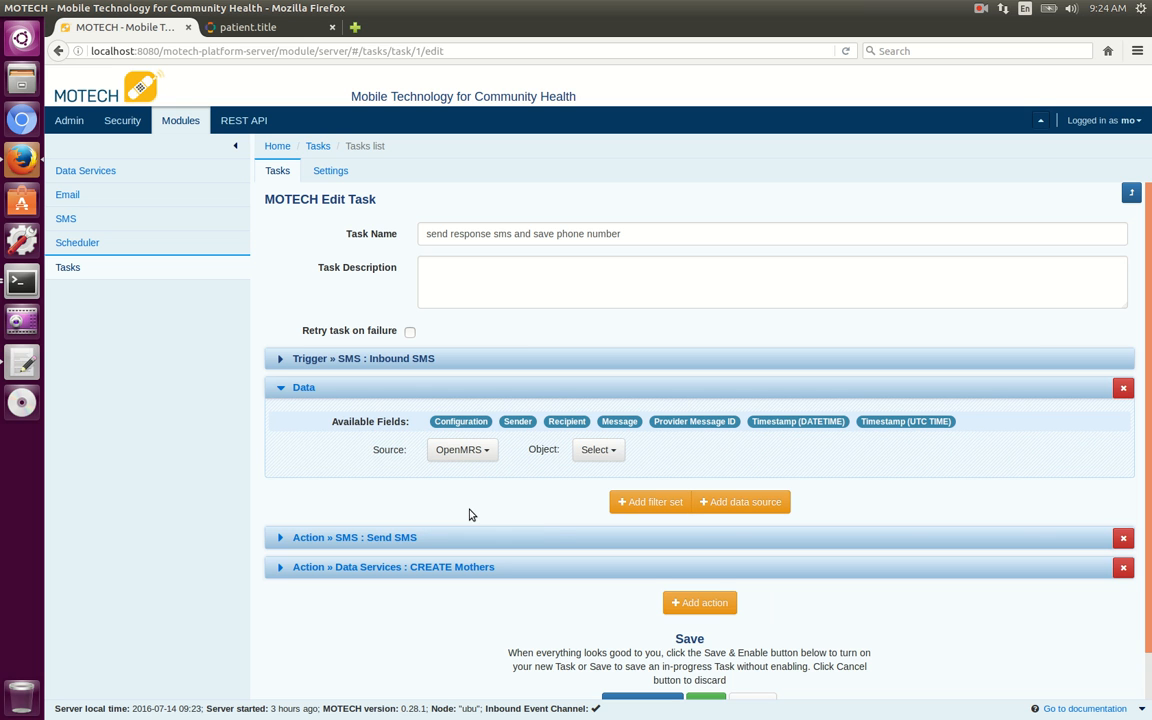
pyautogui.click(592, 452)
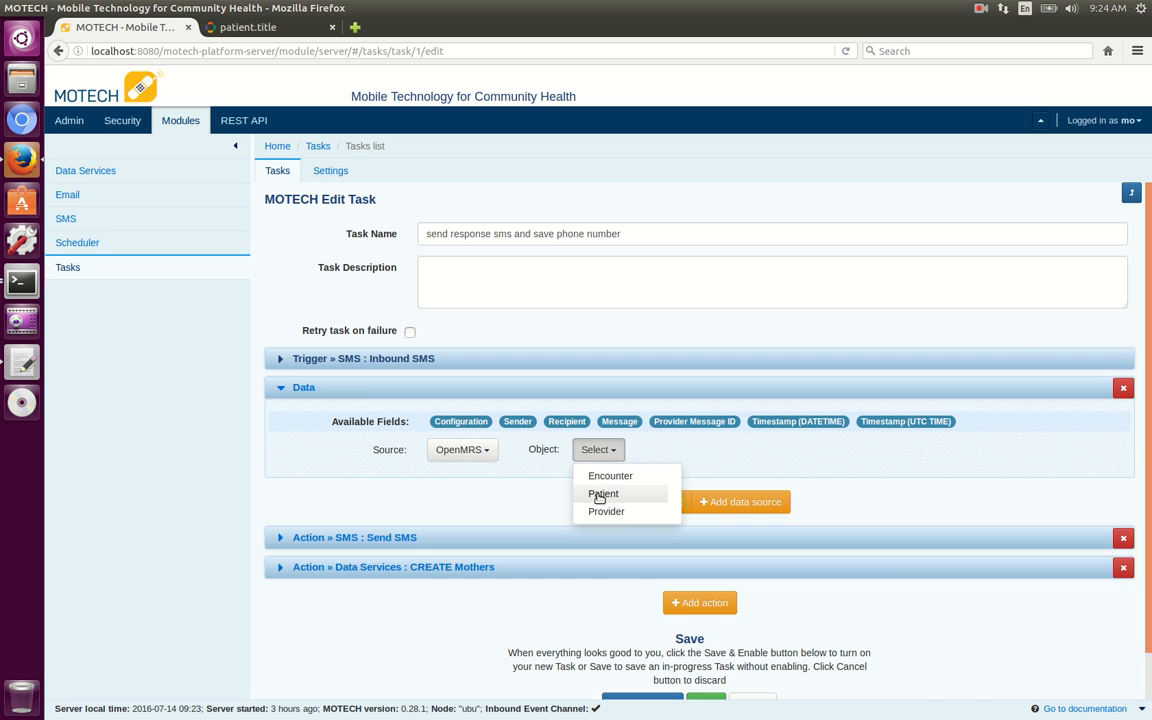
pyautogui.click(601, 494)
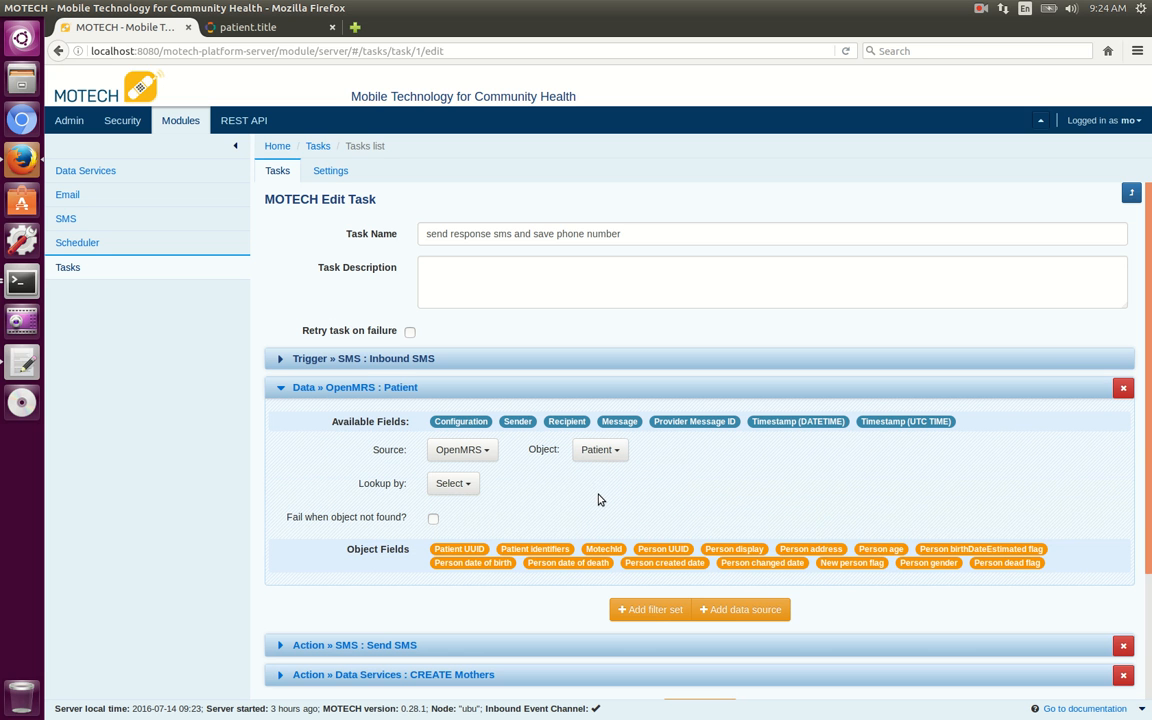
# Set the patient lookup to By MotechId using the trigger's Sender field, and make the task fail when the object is not found.
pyautogui.click(449, 483)
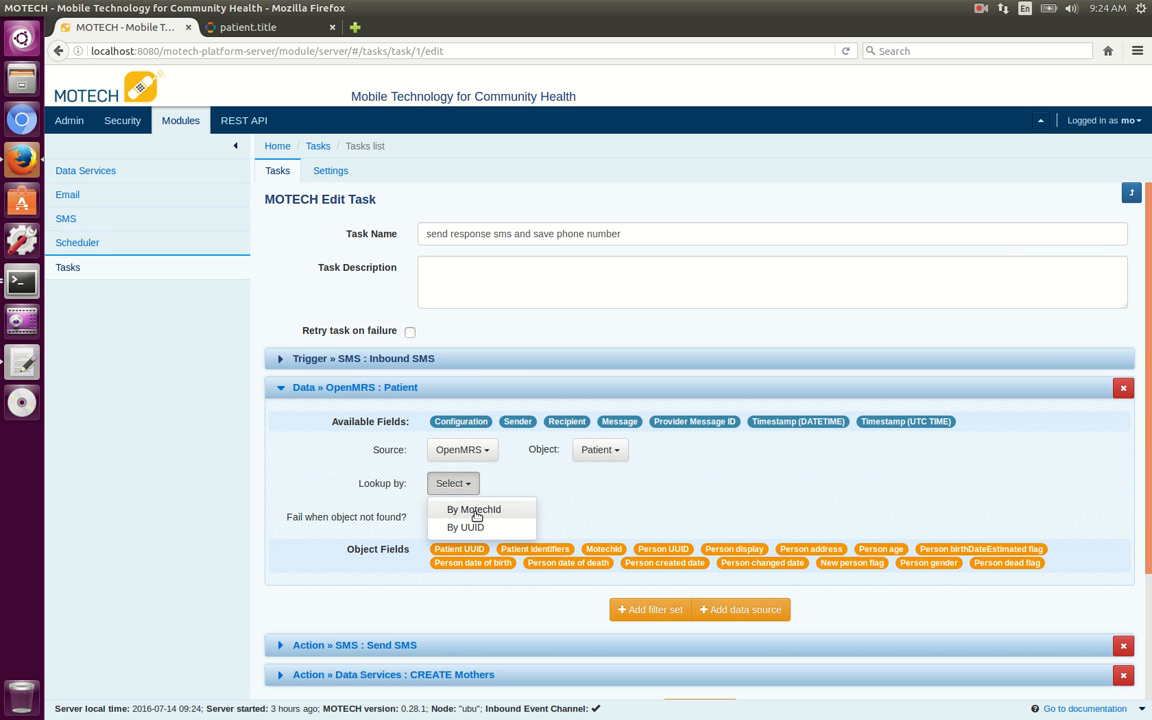
pyautogui.click(475, 510)
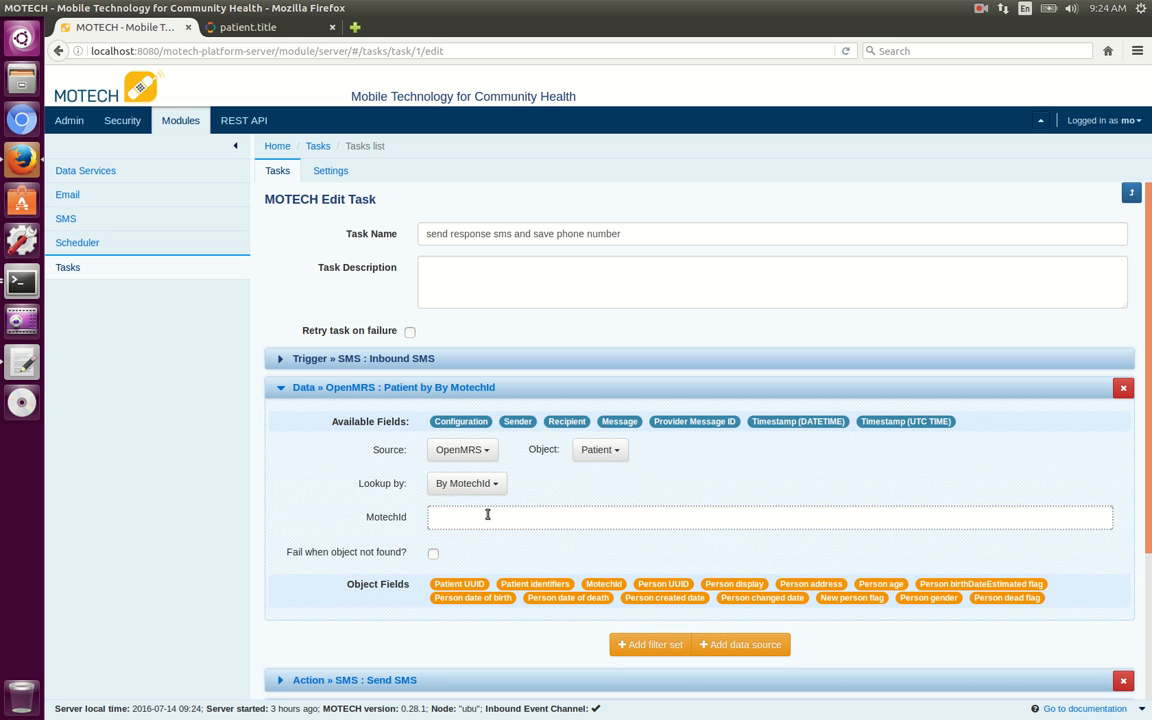
pyautogui.click(487, 514)
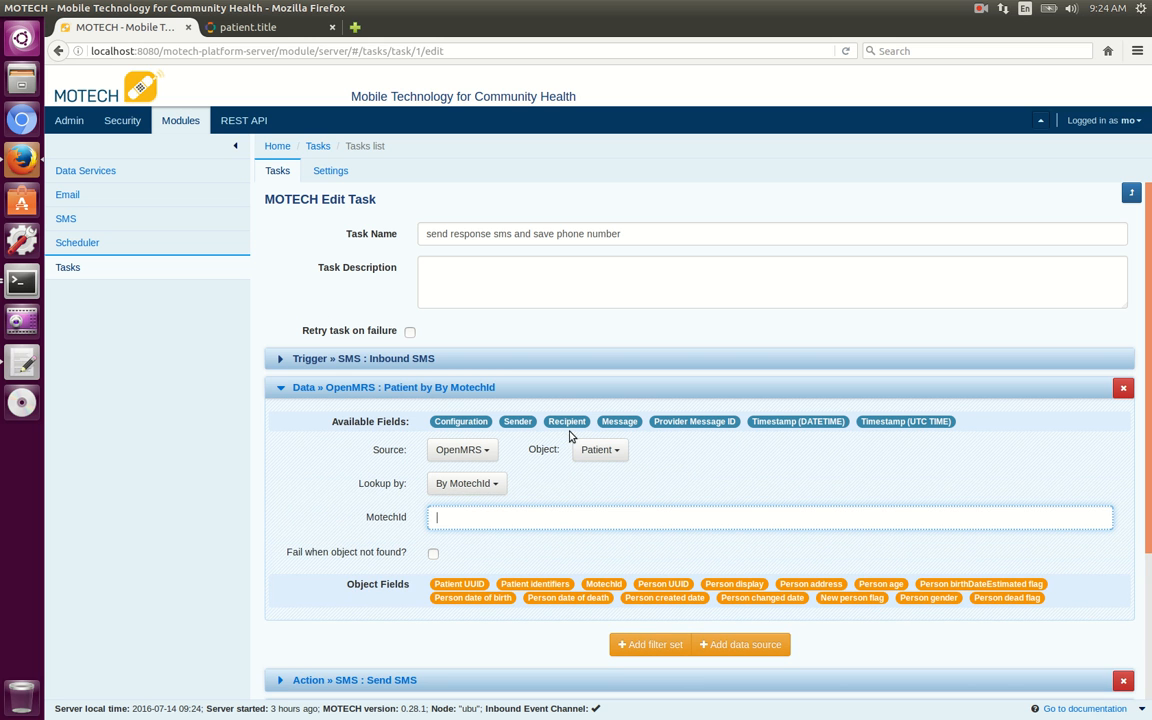
pyautogui.moveTo(517, 421); pyautogui.dragTo(499, 516)
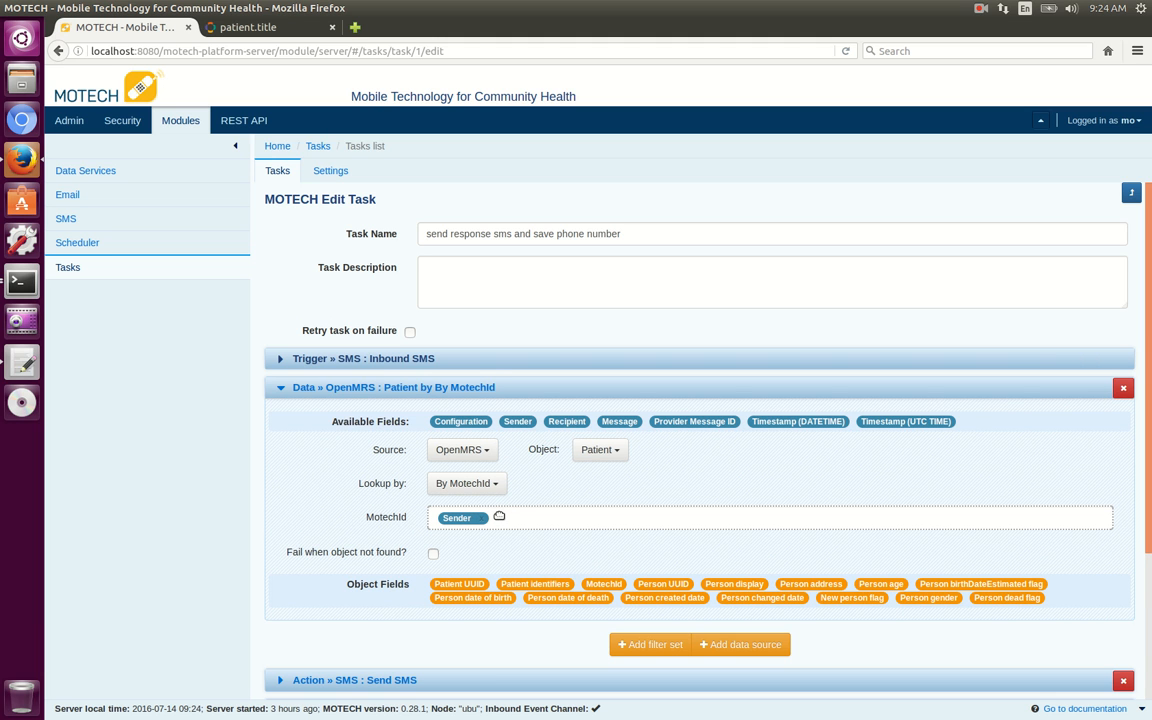
pyautogui.click(433, 555)
# Change the Send SMS action's message to "Thanks for registering," followed by the OpenMRS.Patient#0.Person display field and a period.
pyautogui.moveTo(1148, 532); pyautogui.dragTo(1148, 645)
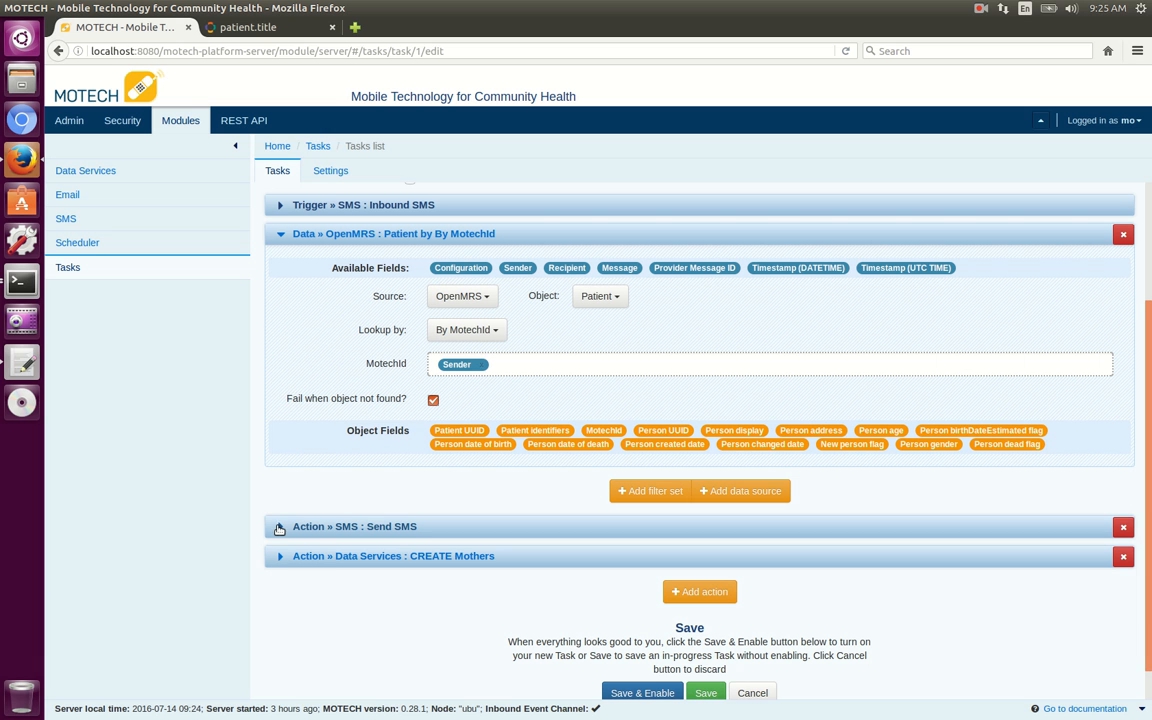
pyautogui.click(281, 529)
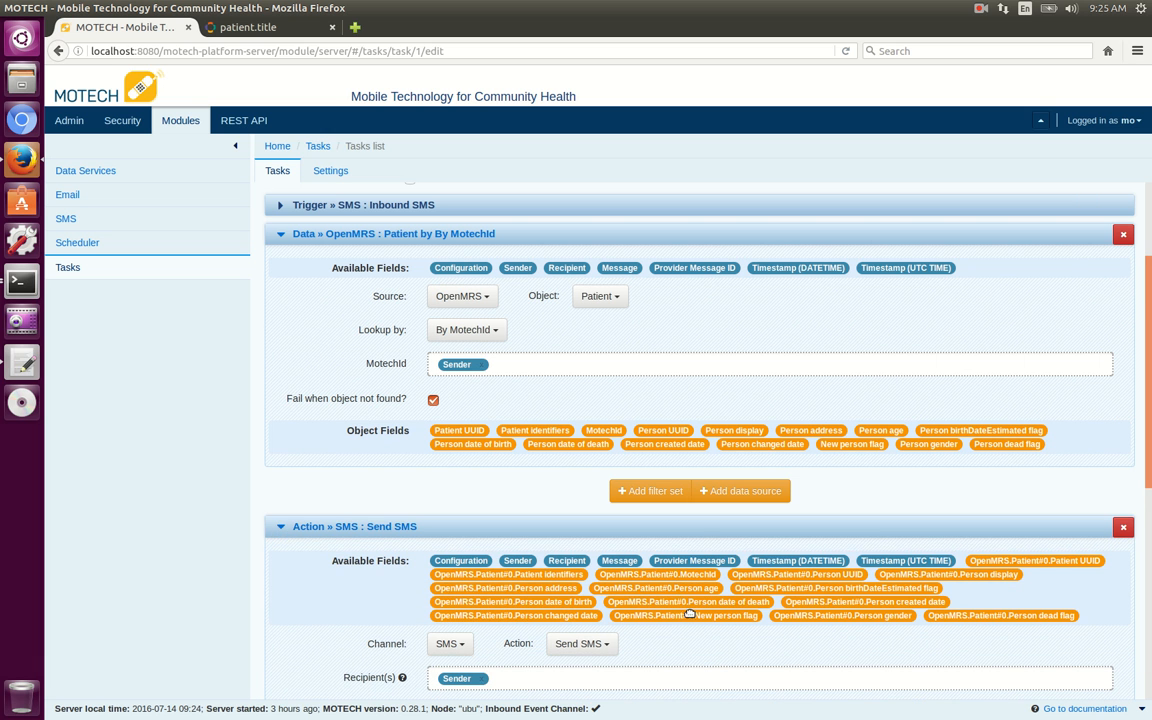
pyautogui.scroll(-1, 690, 613)
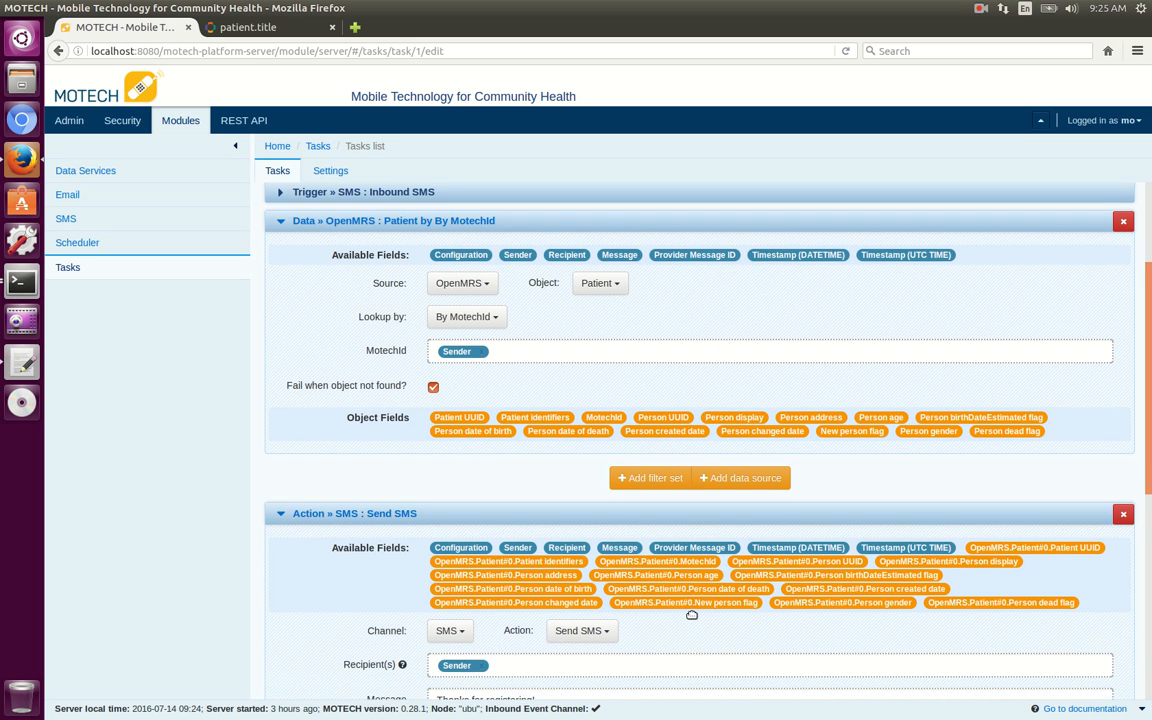
pyautogui.scroll(-3, 1148, 505)
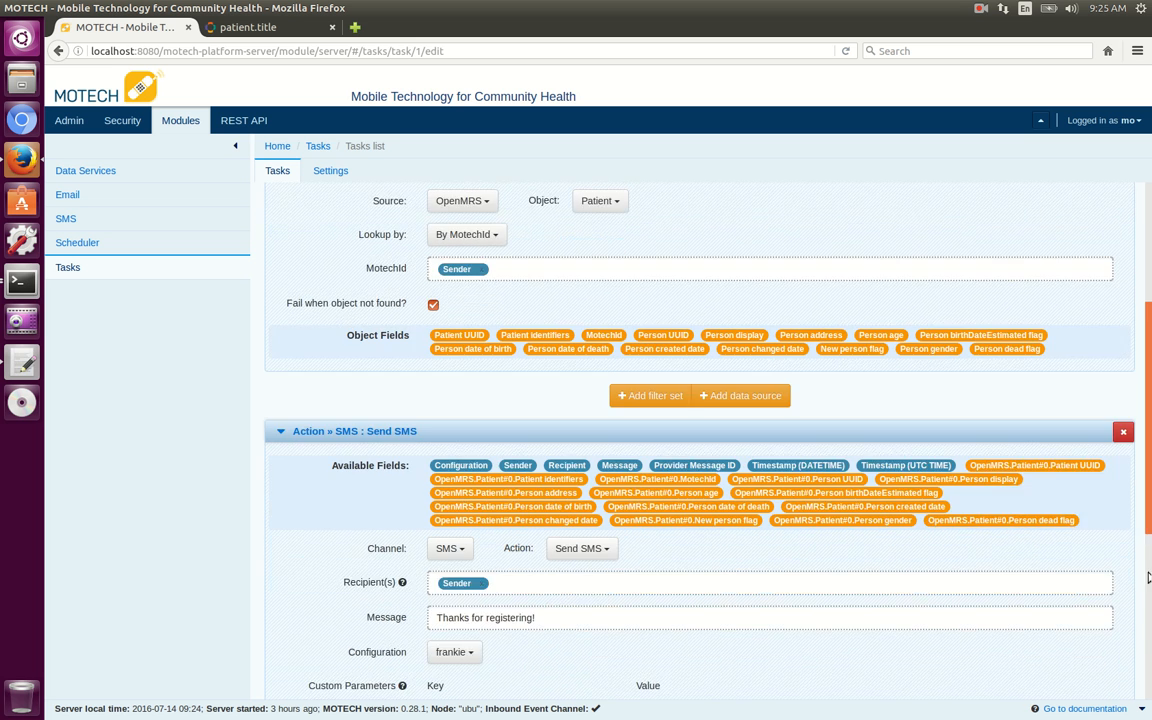
pyautogui.click(599, 492)
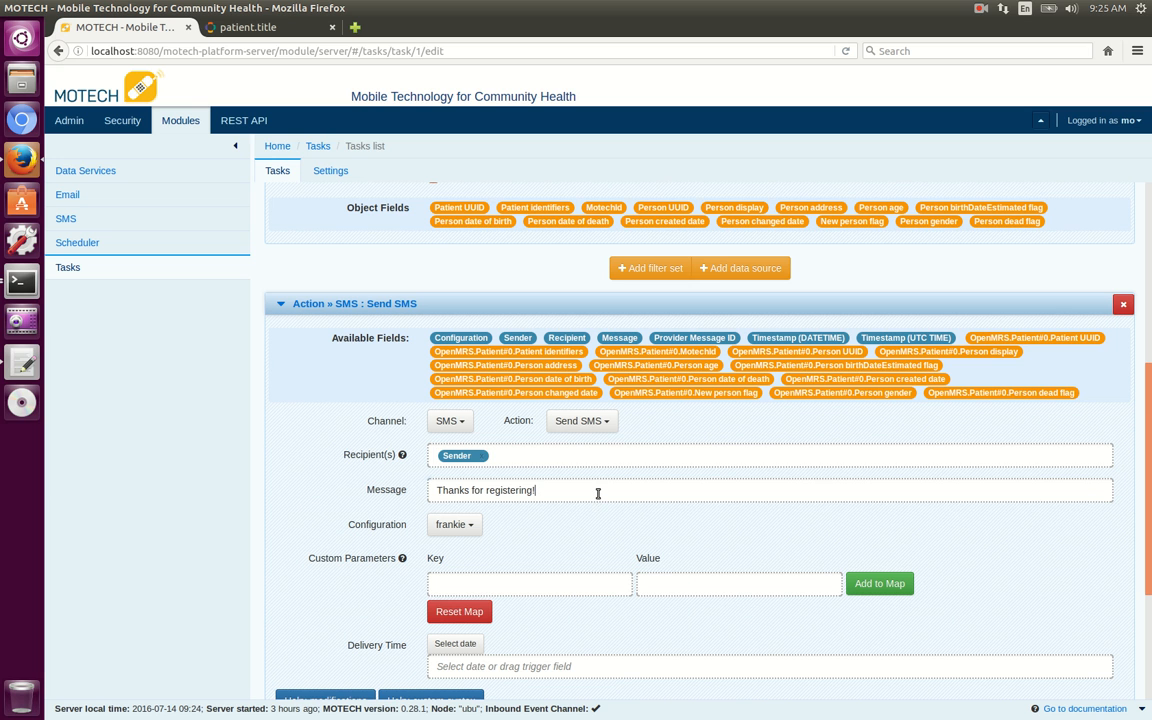
pyautogui.press('BackSpace')
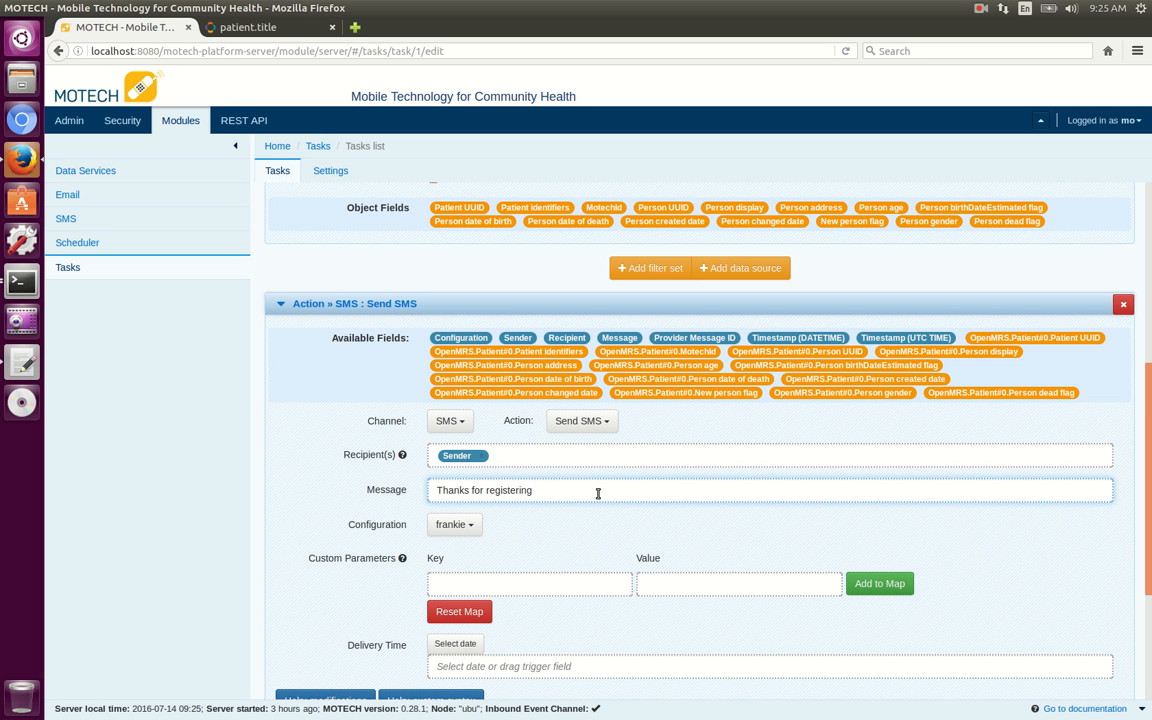
pyautogui.write(',')
pyautogui.moveTo(925, 352); pyautogui.dragTo(621, 490)
pyautogui.moveTo(620, 491); pyautogui.dragTo(700, 489)
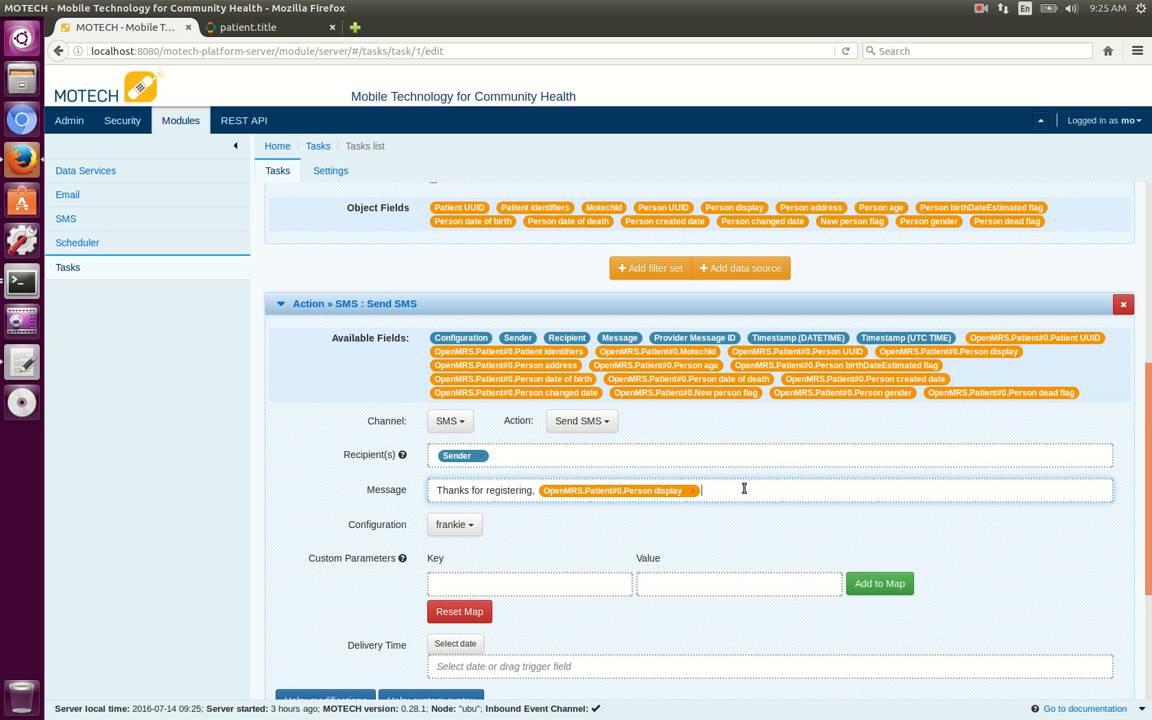
pyautogui.press('Return')
pyautogui.press('BackSpace')
pyautogui.write('.')
# Save and enable the edited task, and switch to the Terminal windows.
pyautogui.scroll(-2, 1105, 594)
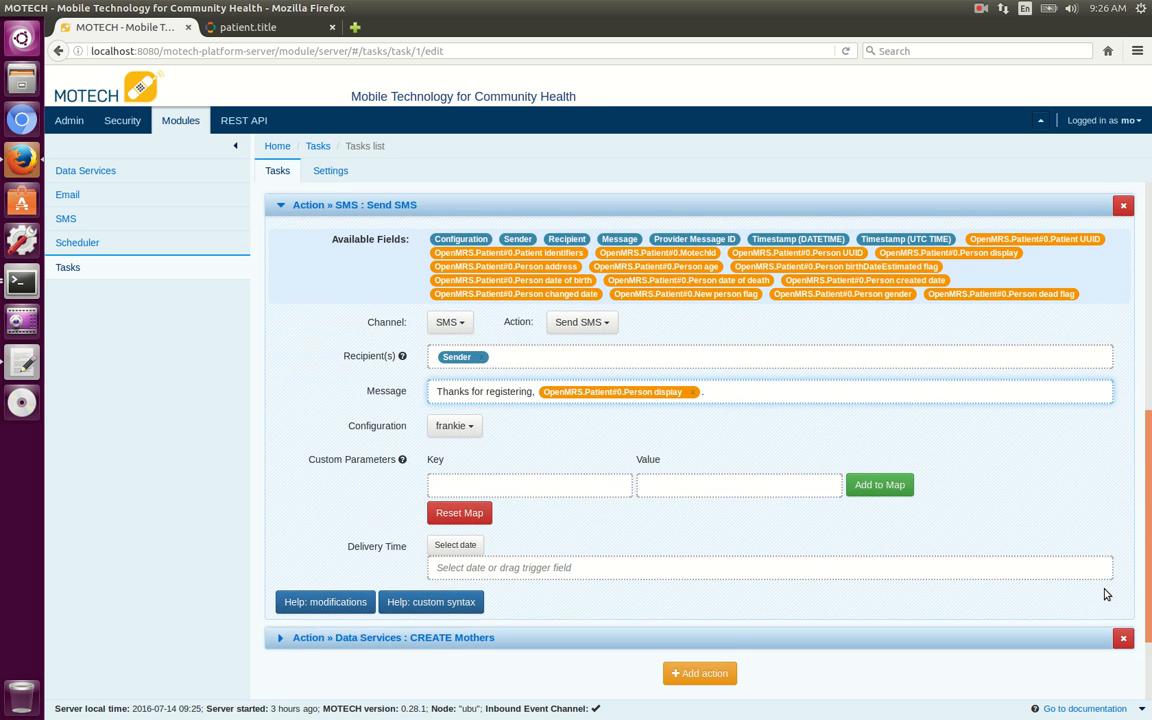
pyautogui.scroll(-2, 1105, 594)
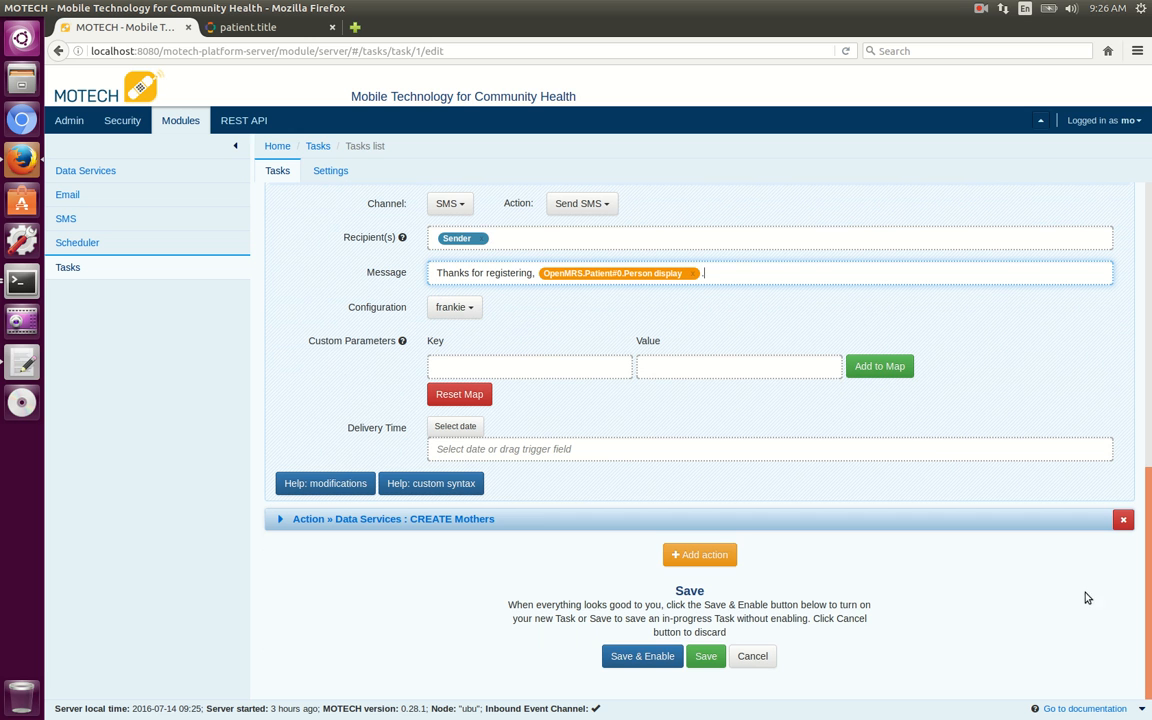
pyautogui.click(659, 655)
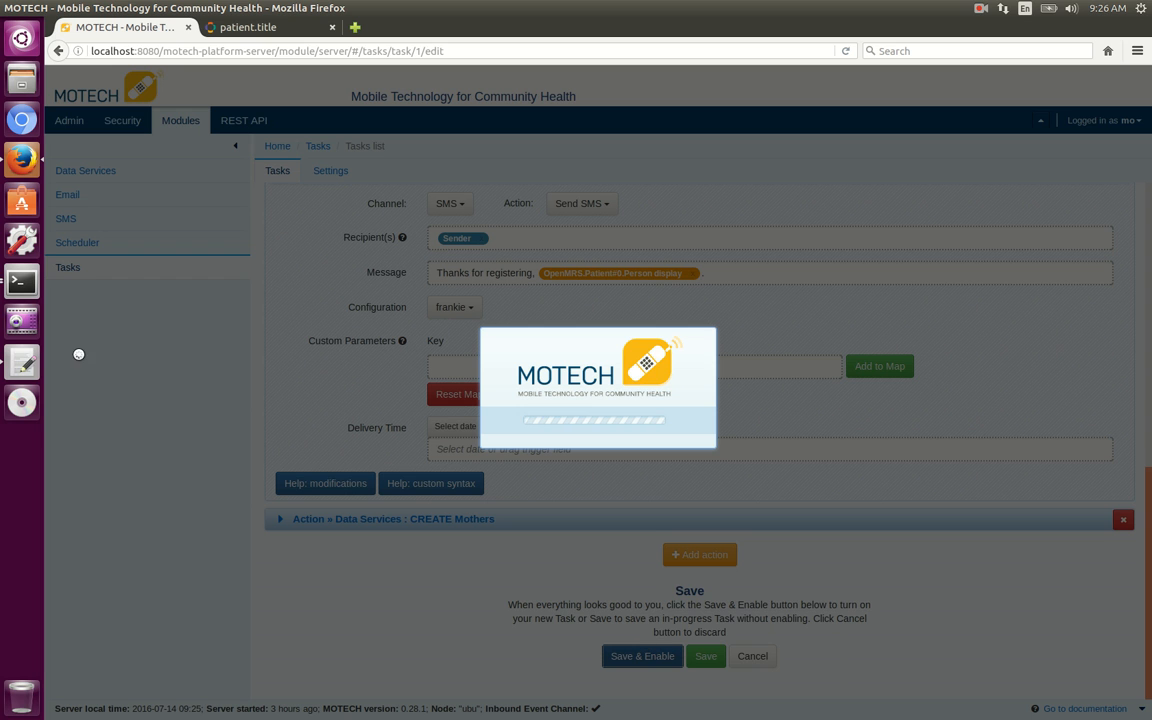
pyautogui.click(20, 284)
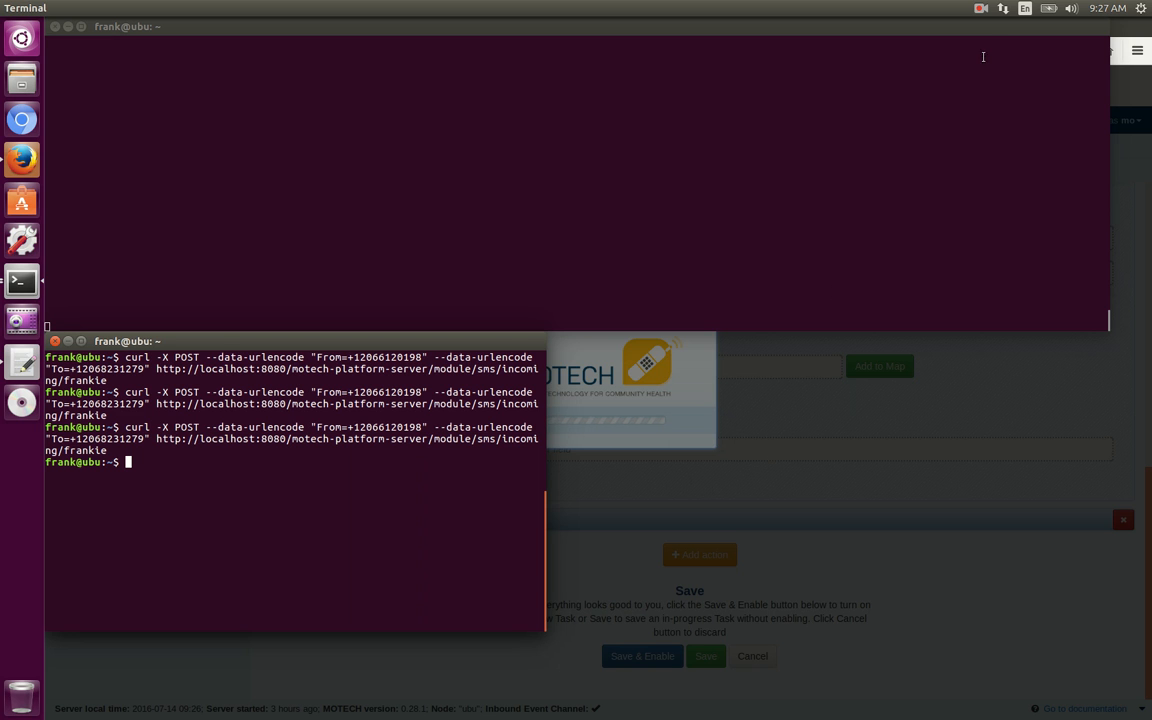
pyautogui.click(983, 10)
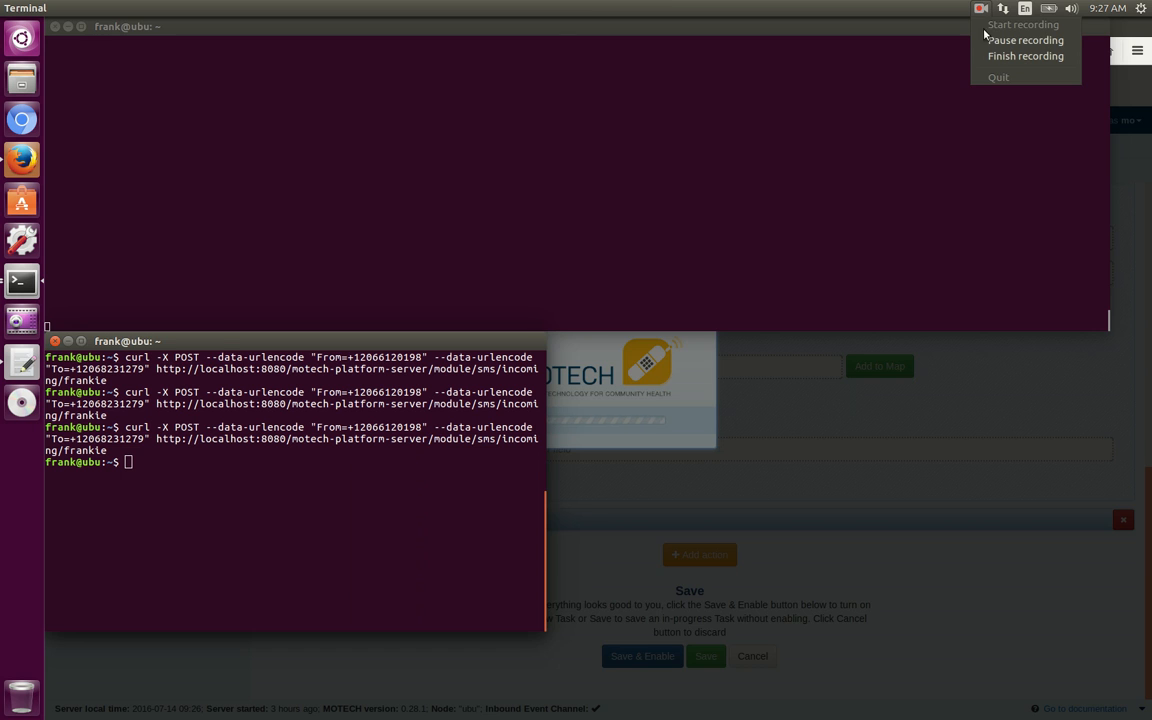
pyautogui.click(993, 38)
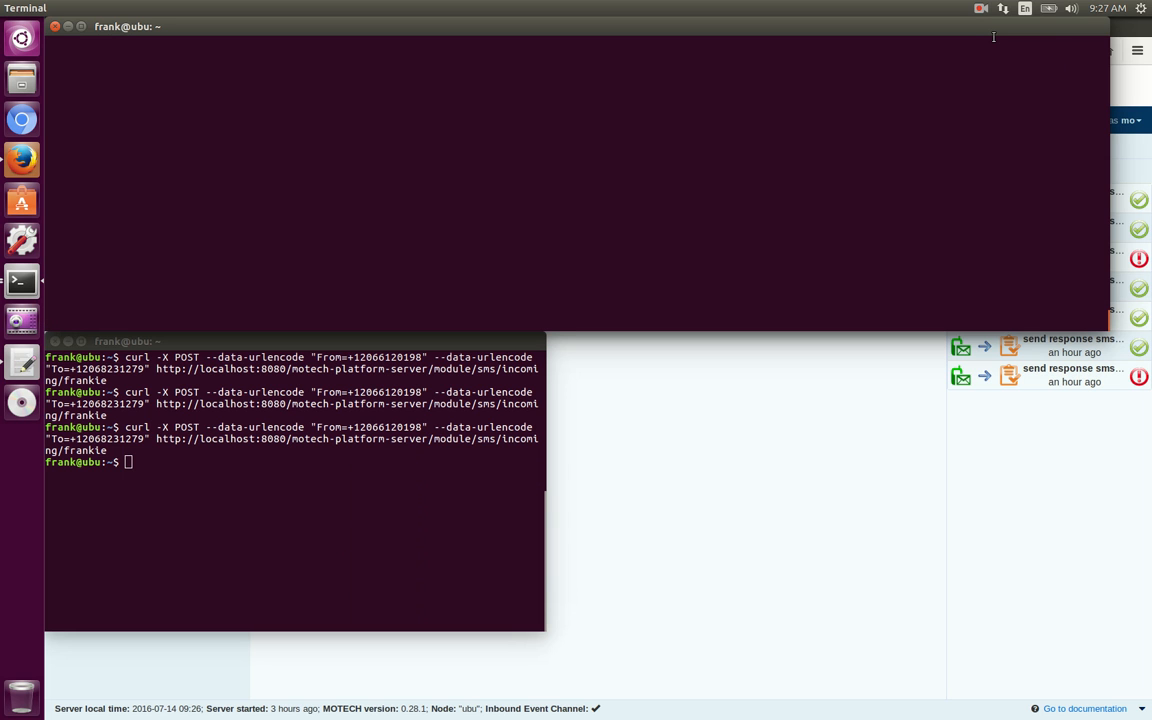
# Rerun the previous curl POST command to simulate an incoming SMS for the frankie configuration.
pyautogui.click(200, 483)
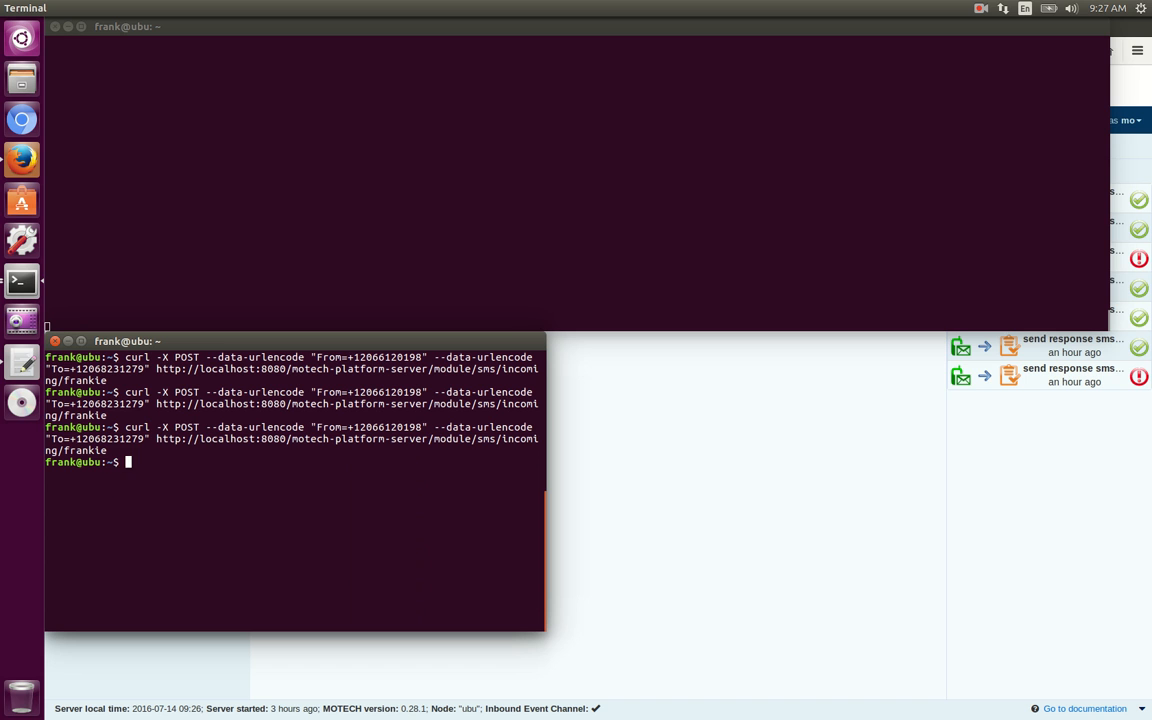
pyautogui.press('Up')
pyautogui.press('Return')
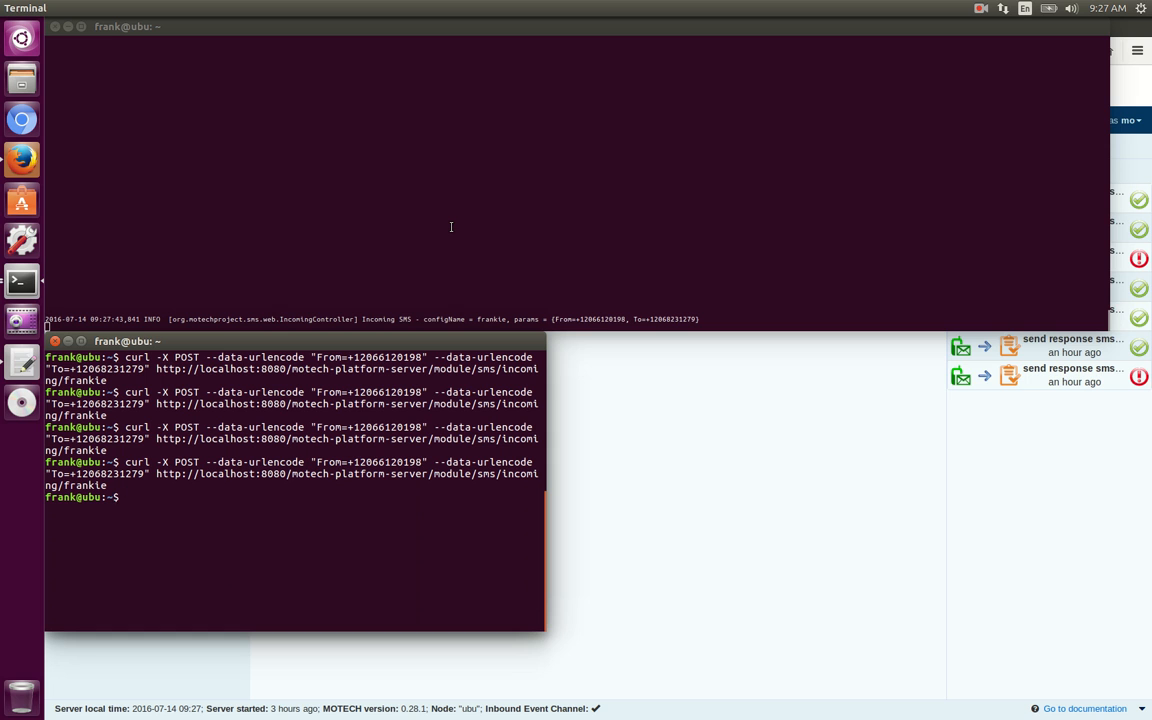
# Switch to MOTECH in the browser and open the history of the "send response sms and save phone number" task.
pyautogui.click(685, 424)
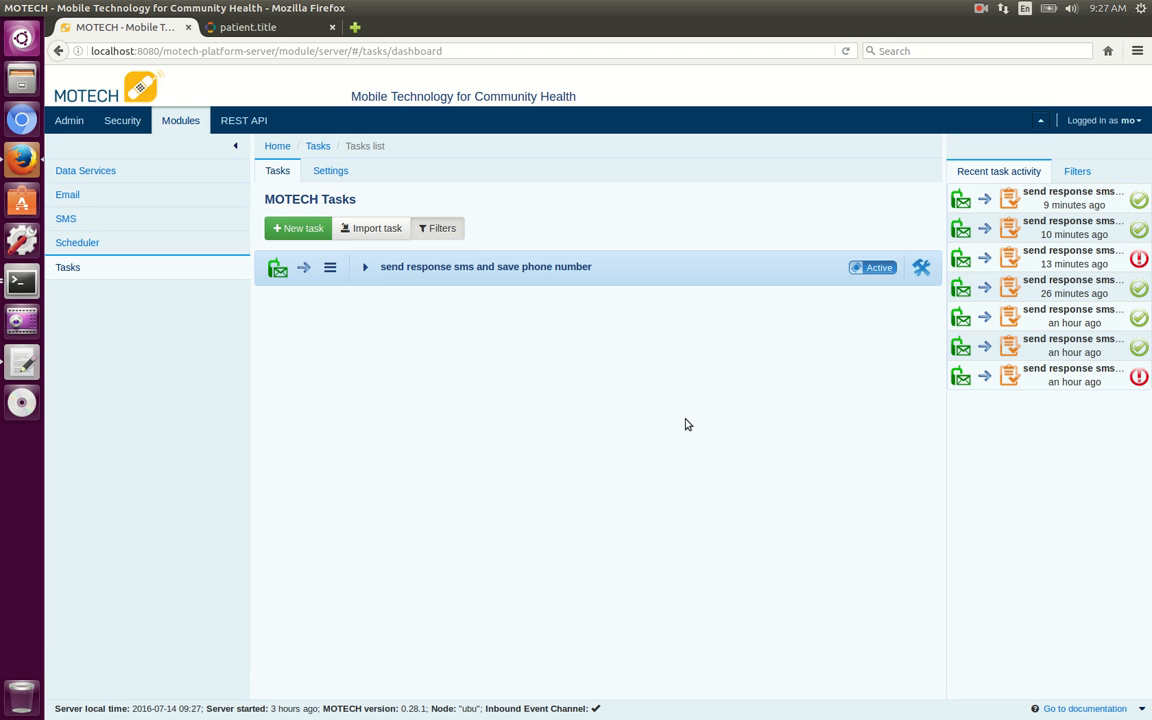
pyautogui.click(366, 268)
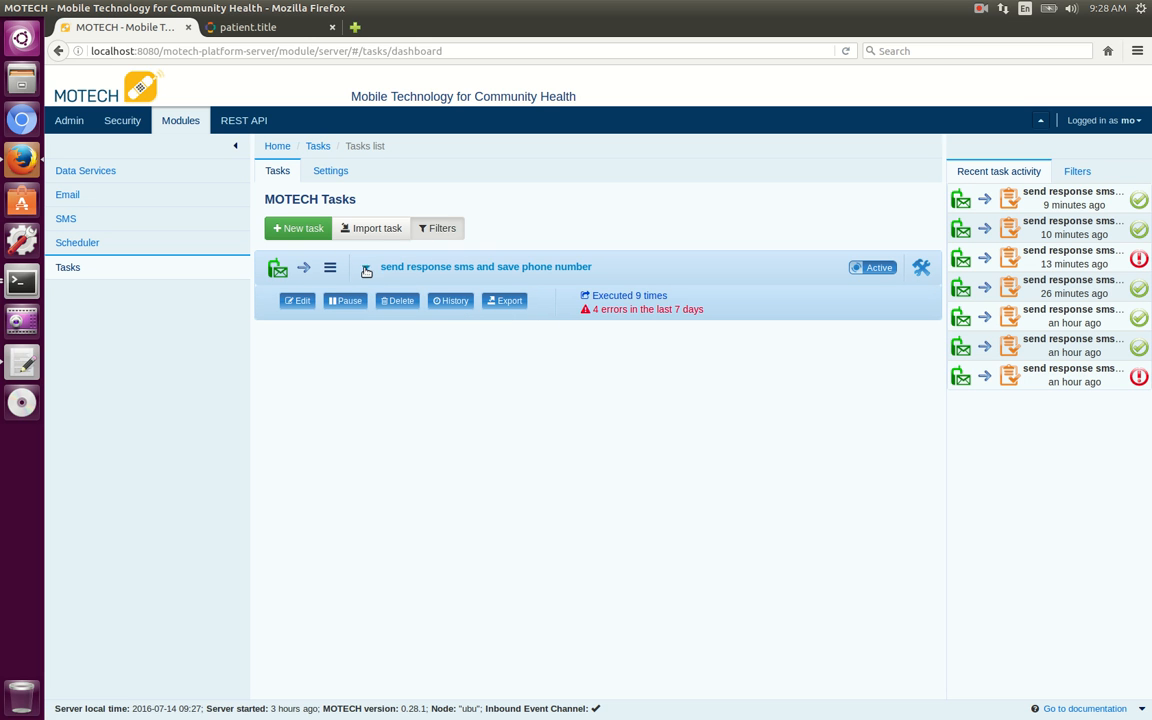
pyautogui.click(450, 302)
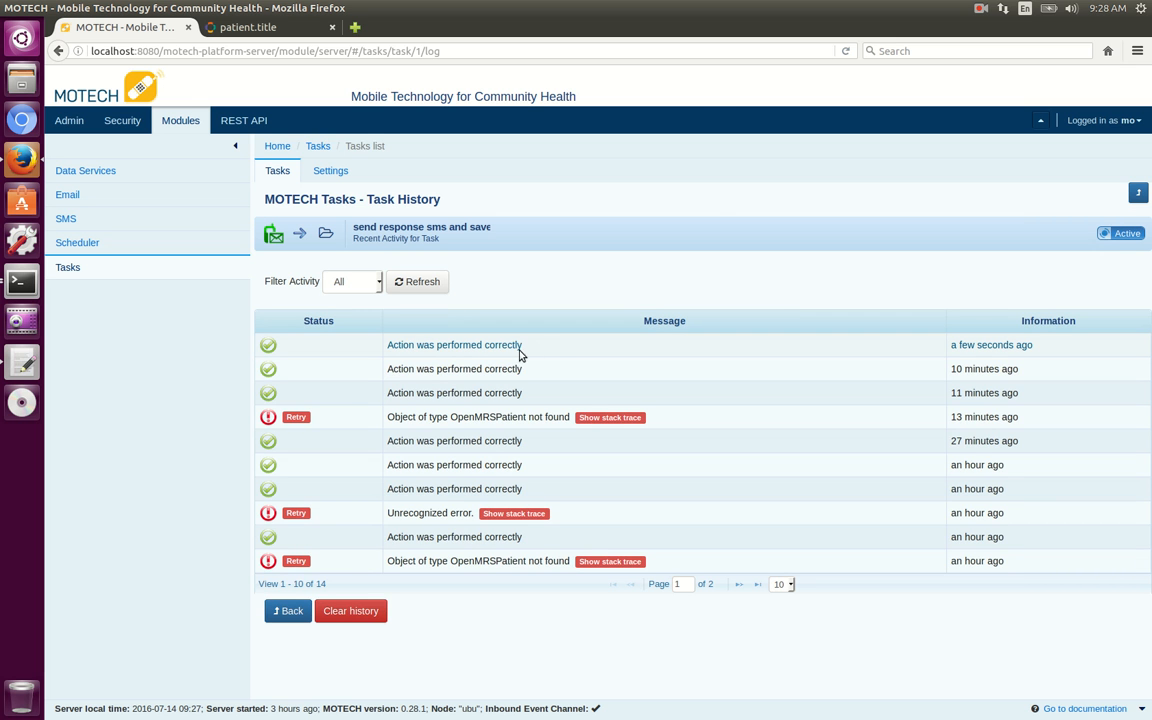
# Switch to the Terminal windows and examine the server log entries for the reply SMS.
pyautogui.click(26, 283)
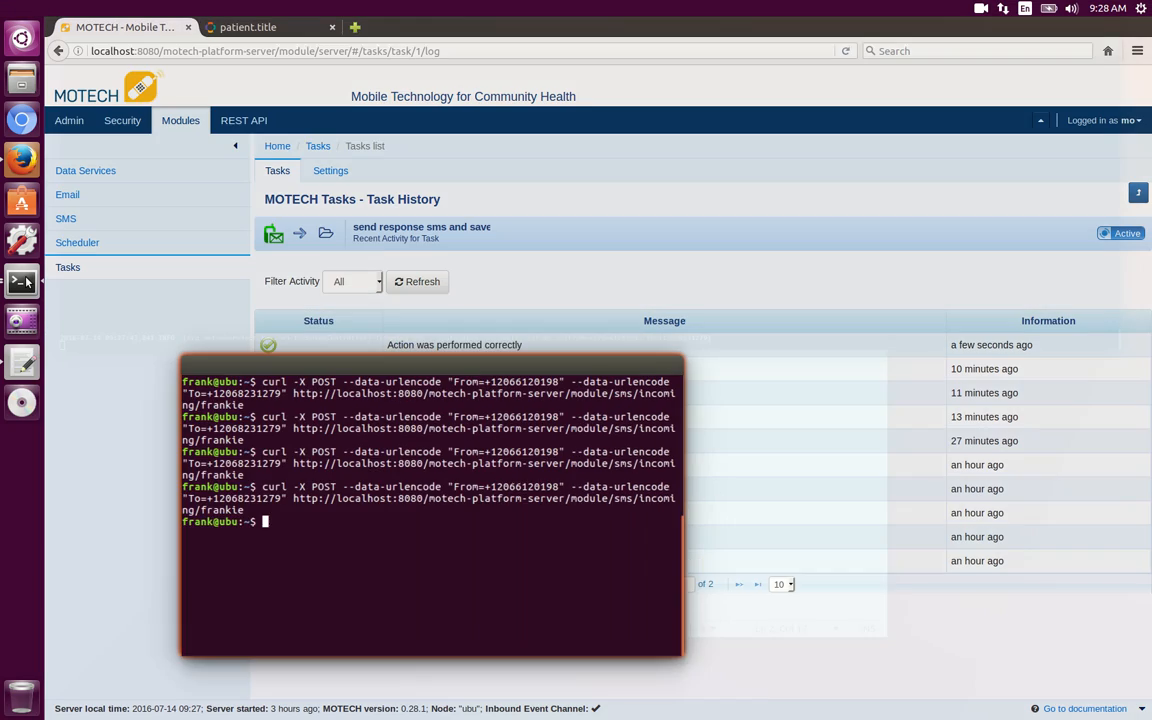
pyautogui.click(26, 283)
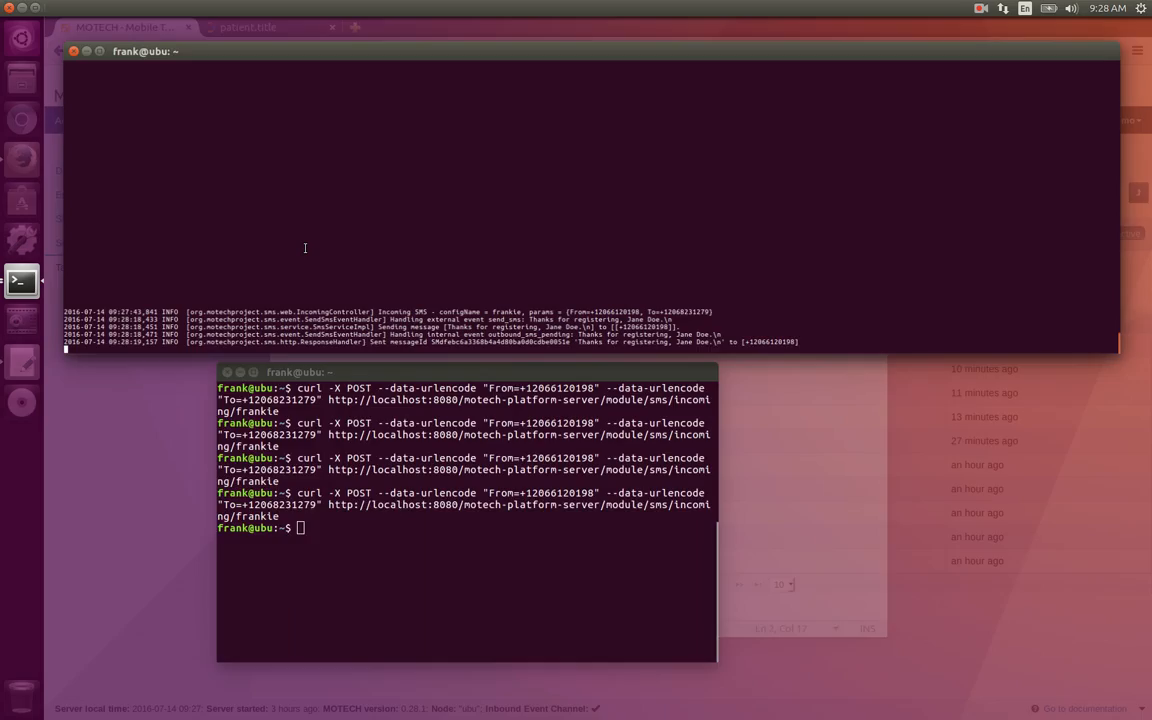
pyautogui.click(305, 248)
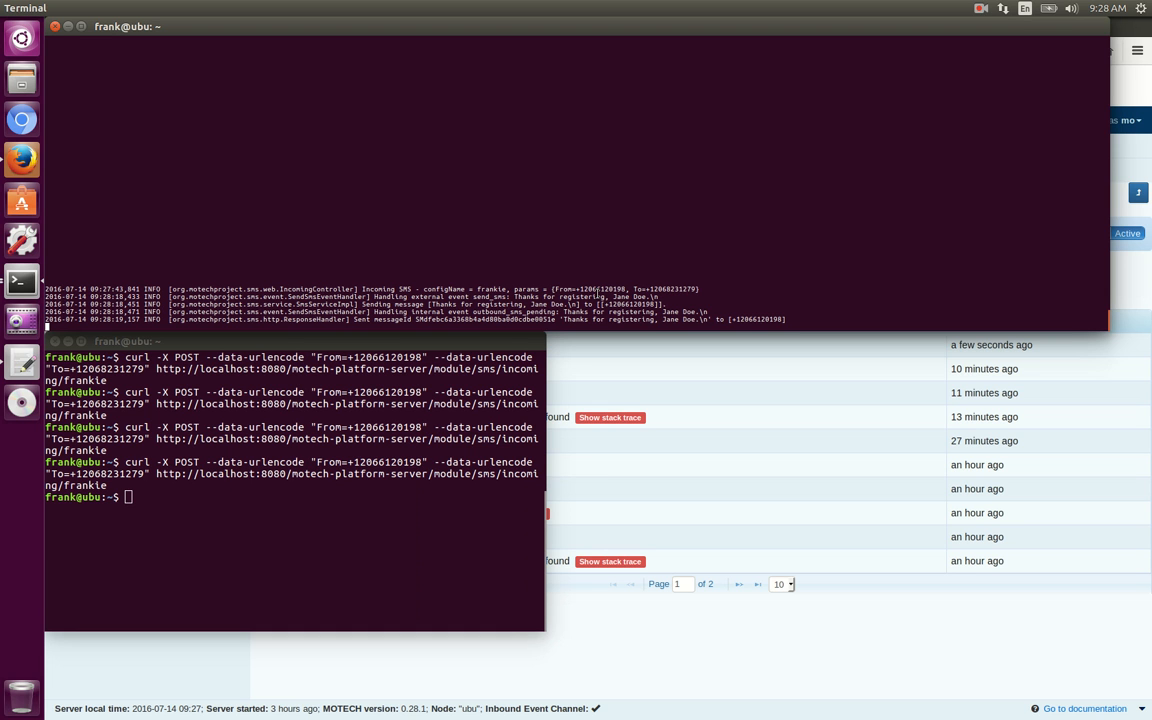
# Return to MOTECH in the browser and start a new task from the task list.
pyautogui.click(630, 668)
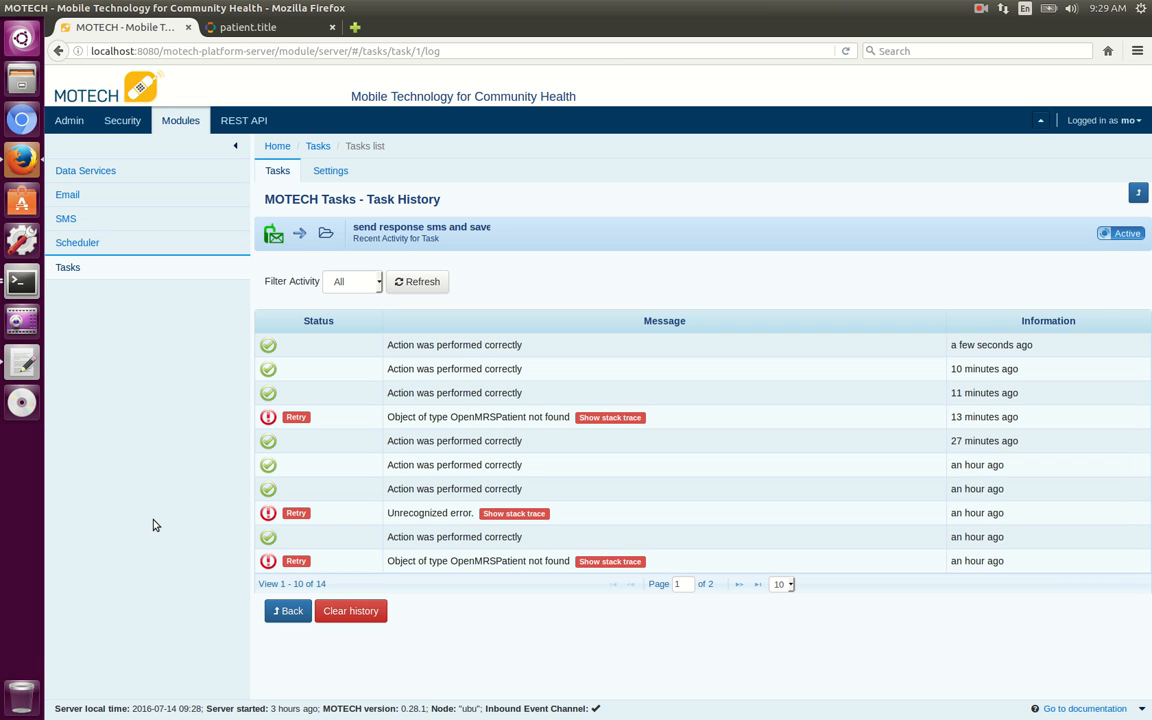
pyautogui.click(68, 269)
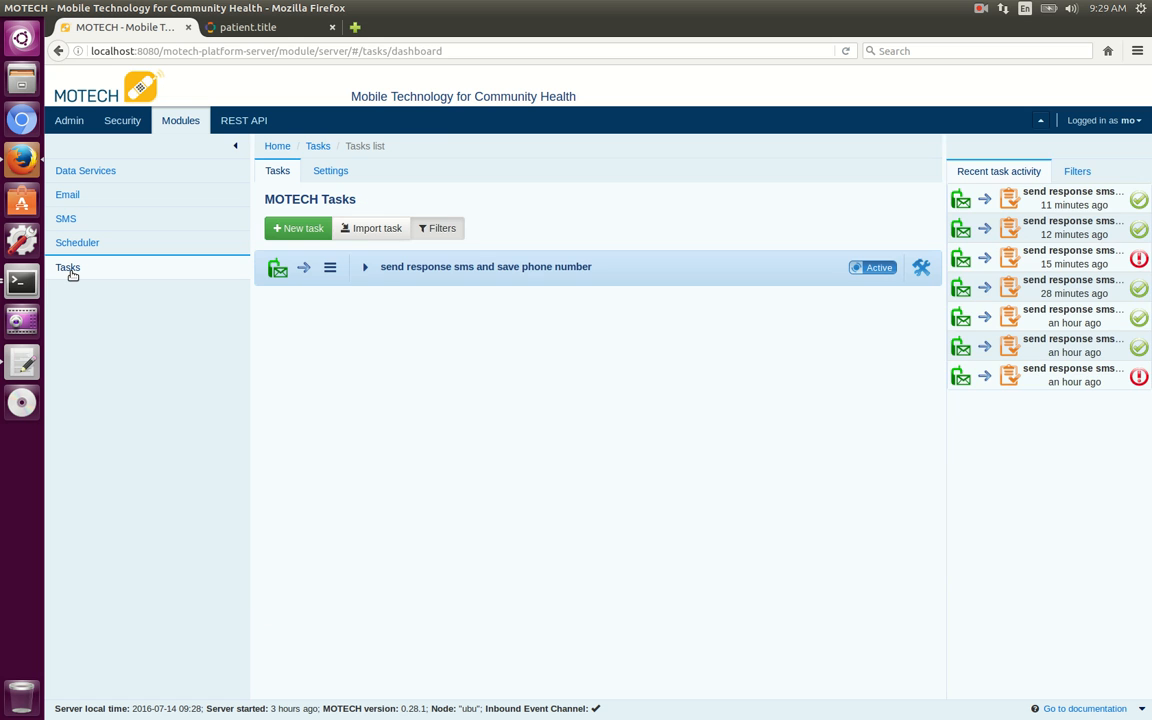
pyautogui.click(309, 228)
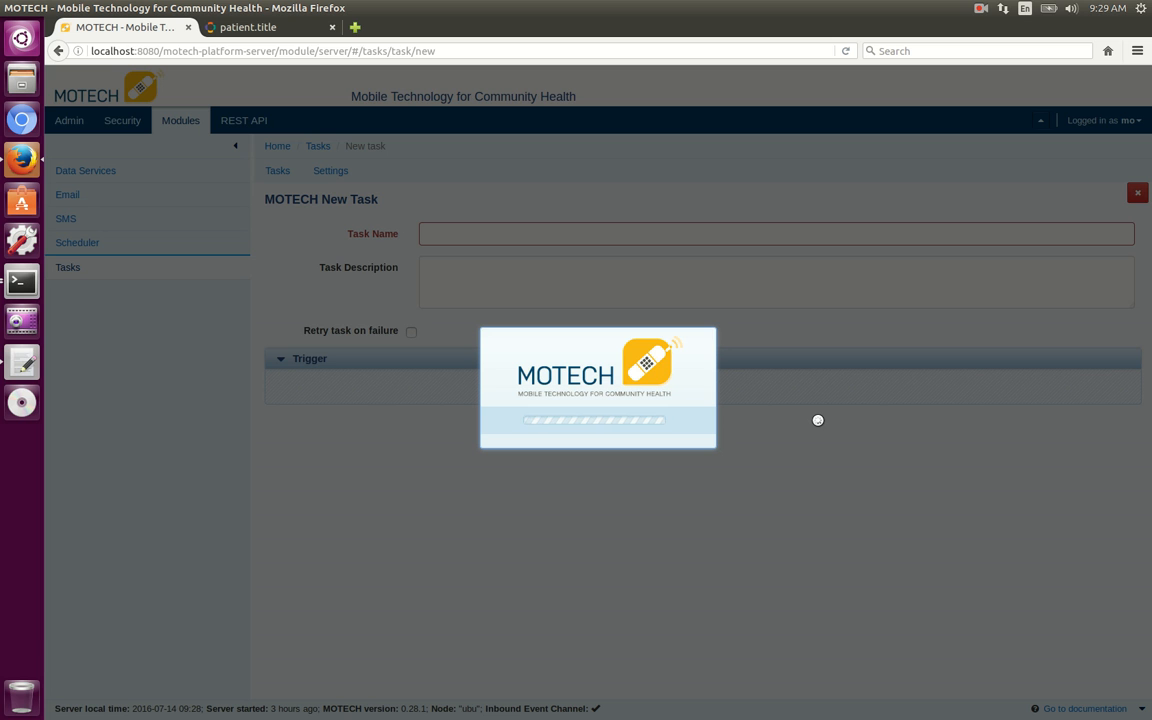
pyautogui.click(982, 10)
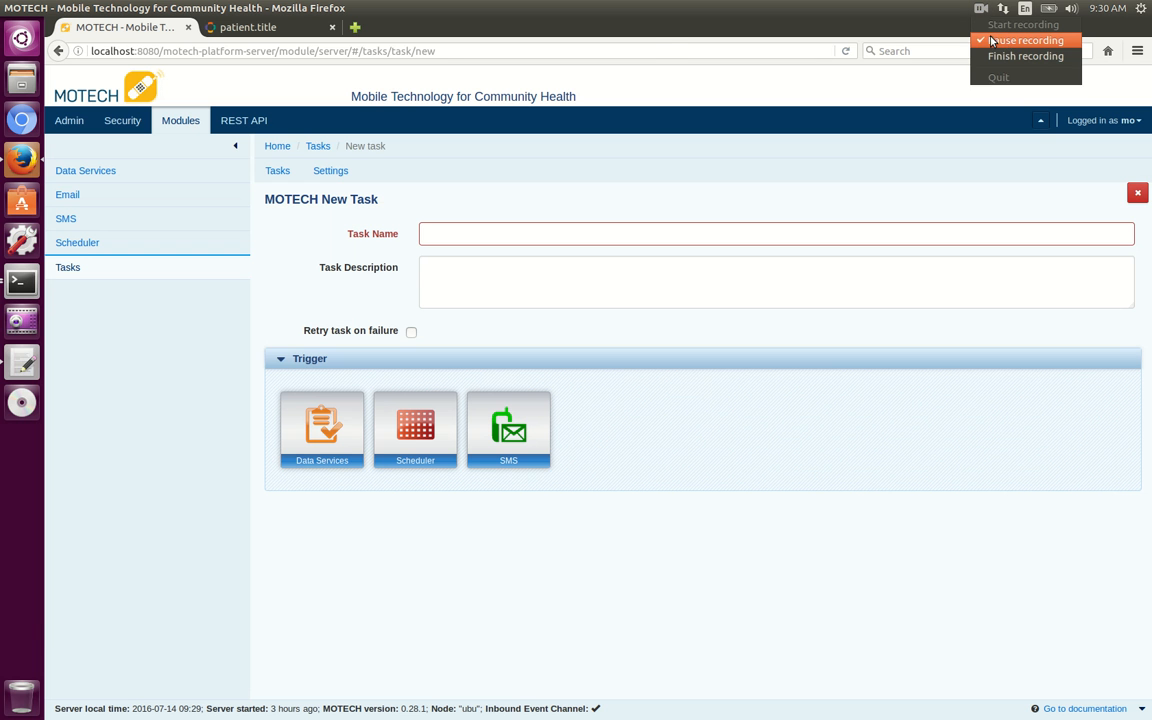
pyautogui.click(1005, 41)
# Name the new task "Create encounter on incoming SMS" and set its trigger to the SMS module's Inbound SMS.
pyautogui.click(519, 239)
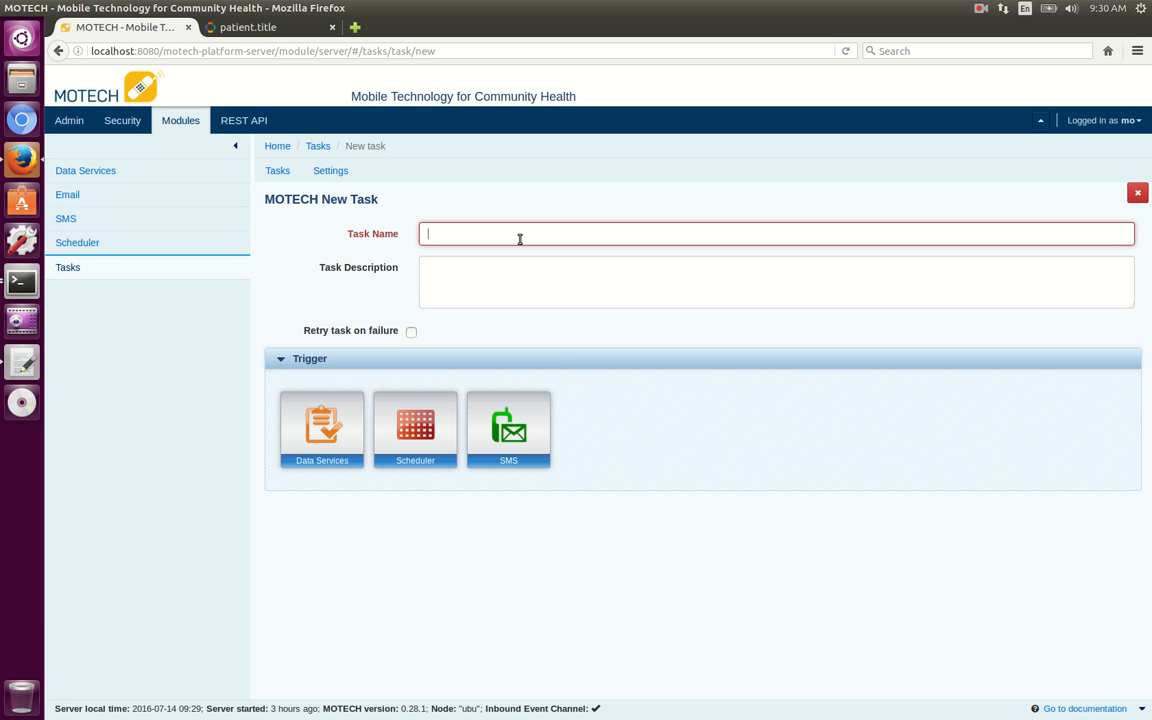
pyautogui.write('Create')
pyautogui.click(510, 255)
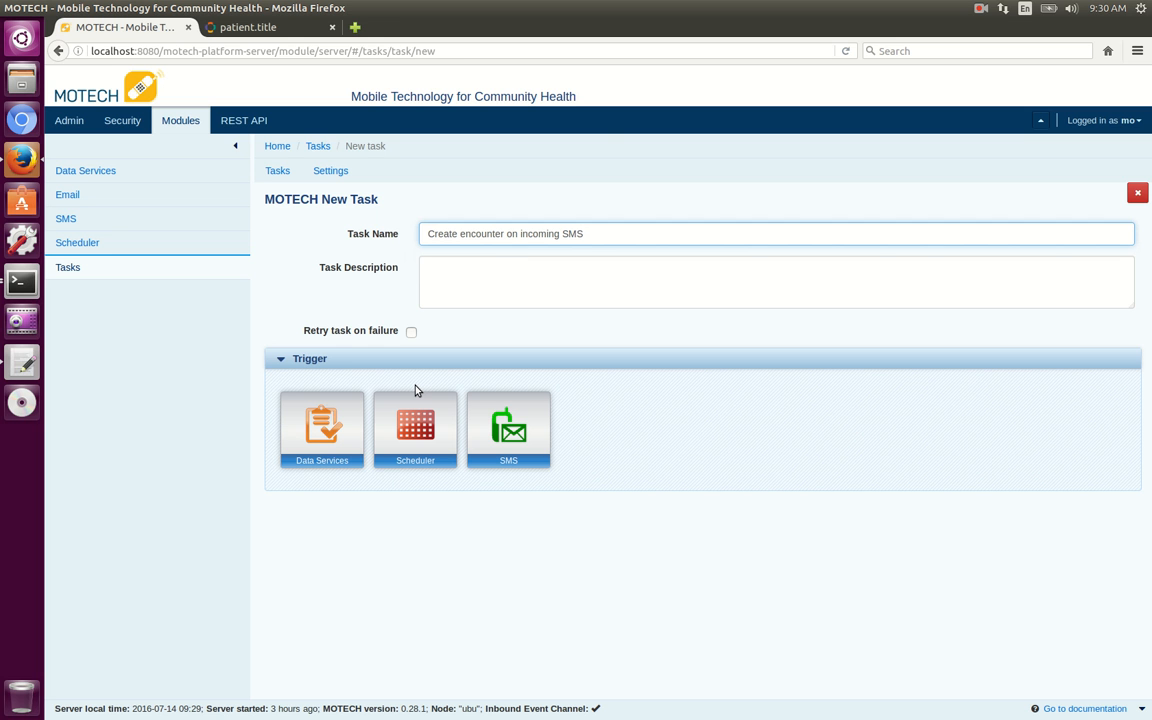
pyautogui.click(534, 435)
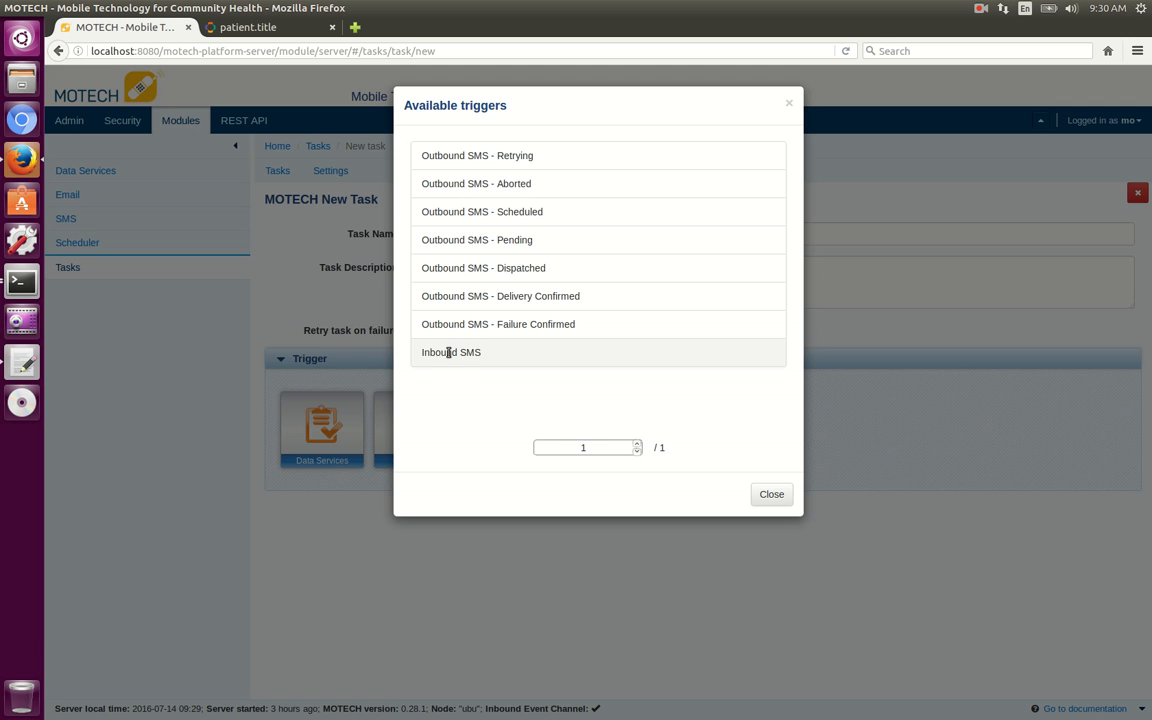
pyautogui.click(449, 353)
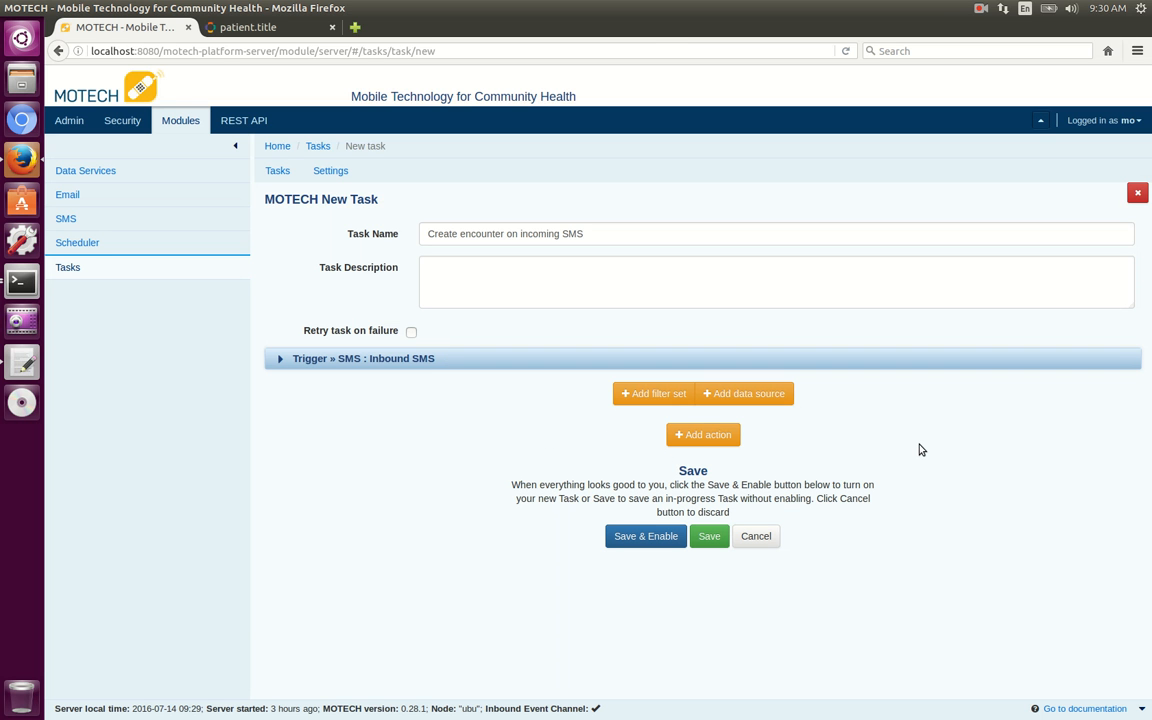
# Add a data source to the task with MOTECH-Commons as source and Platform commons as object.
pyautogui.click(750, 393)
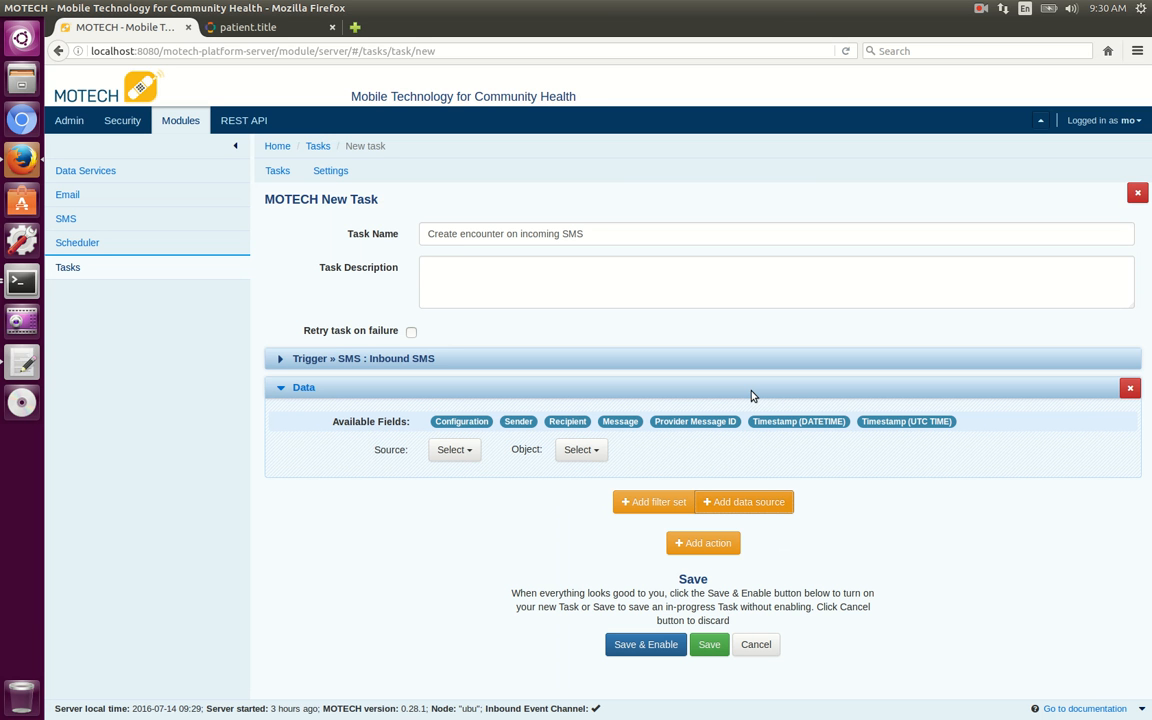
pyautogui.click(458, 451)
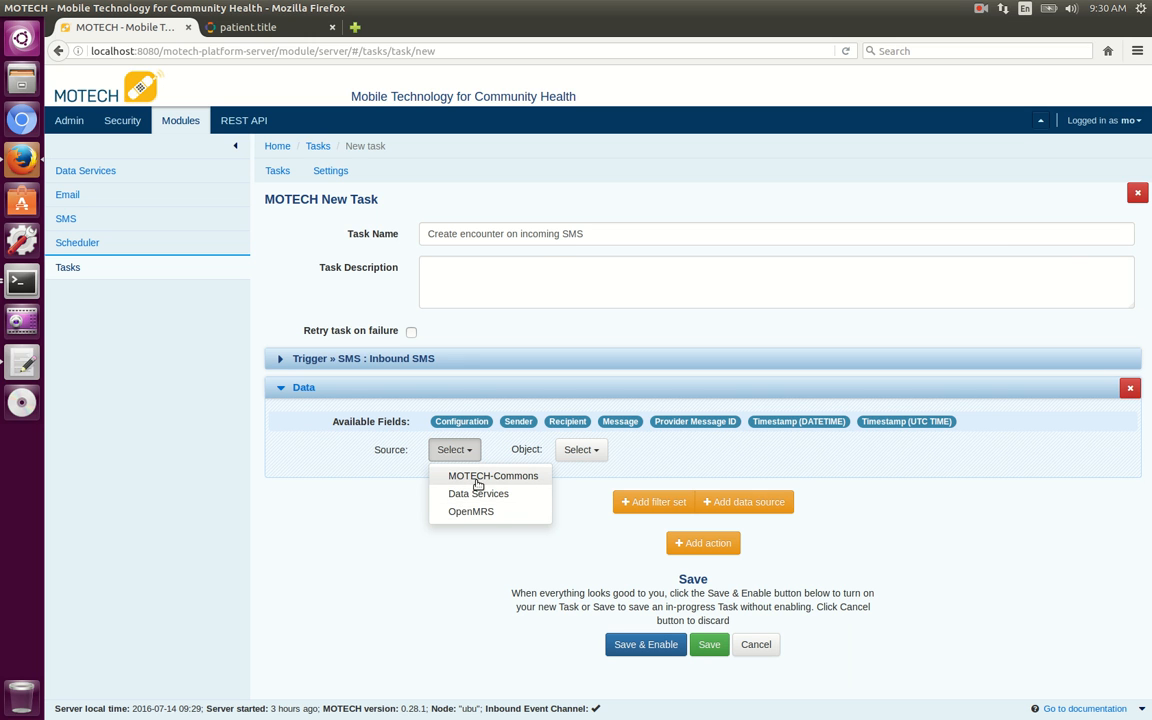
pyautogui.click(477, 484)
pyautogui.click(645, 450)
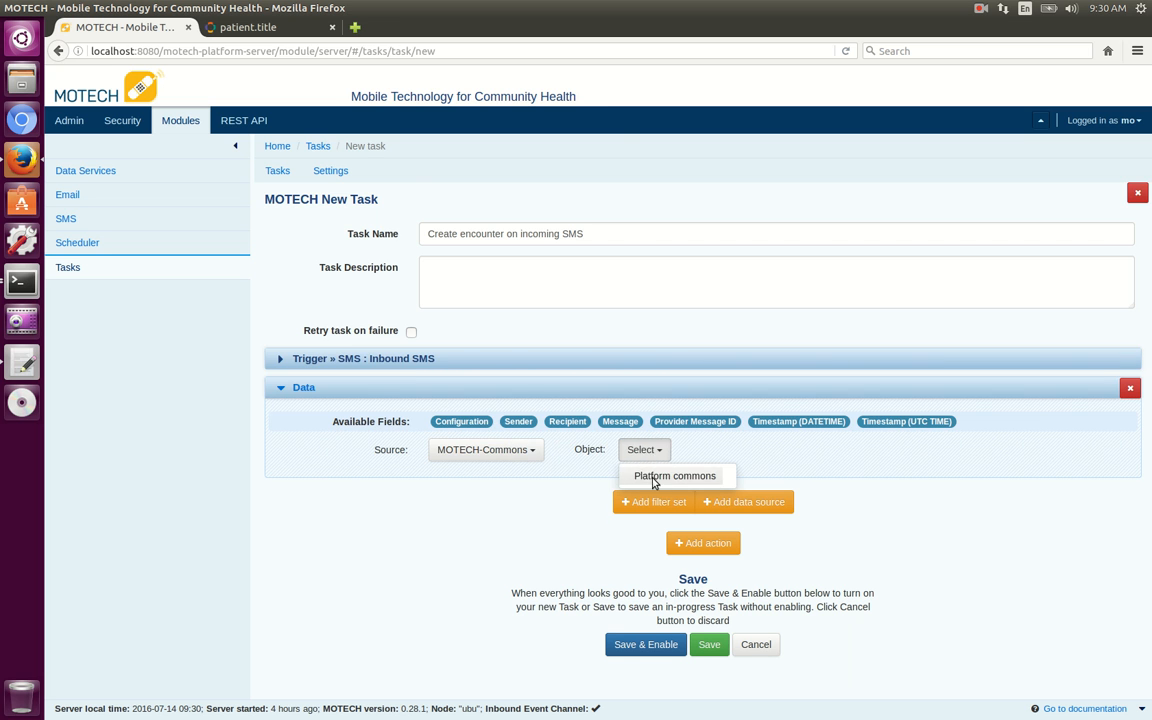
pyautogui.click(653, 477)
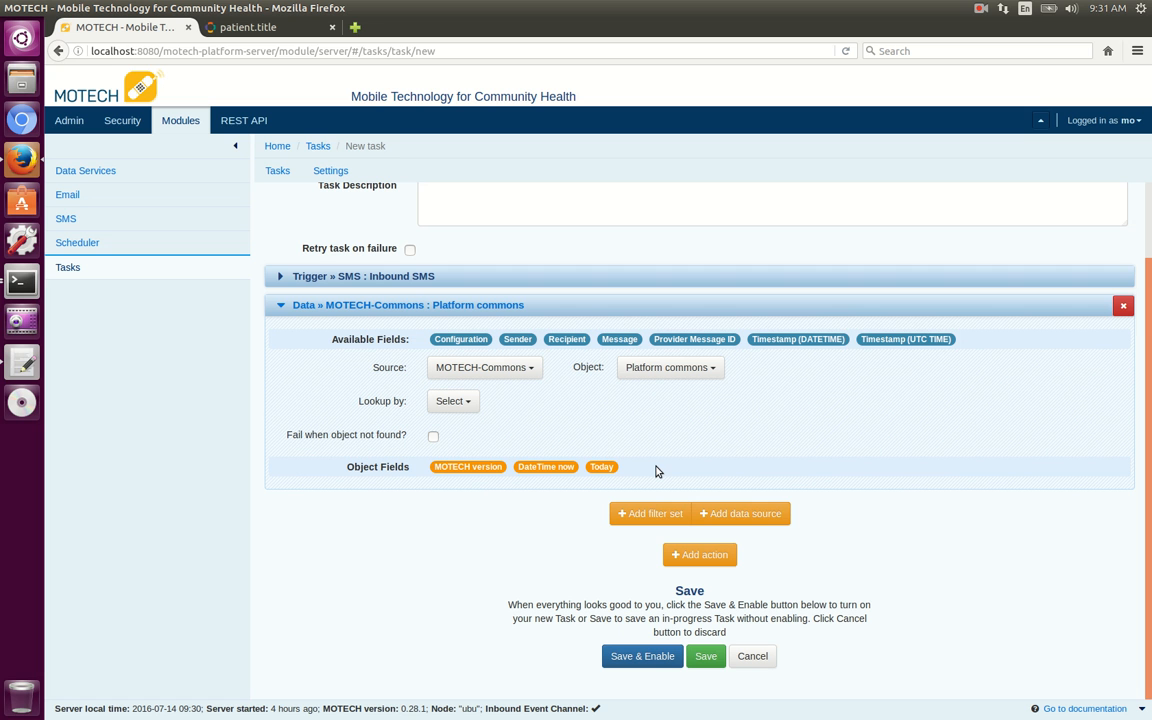
# Add a second data source with OpenMRS as source and Patient as object.
pyautogui.click(738, 514)
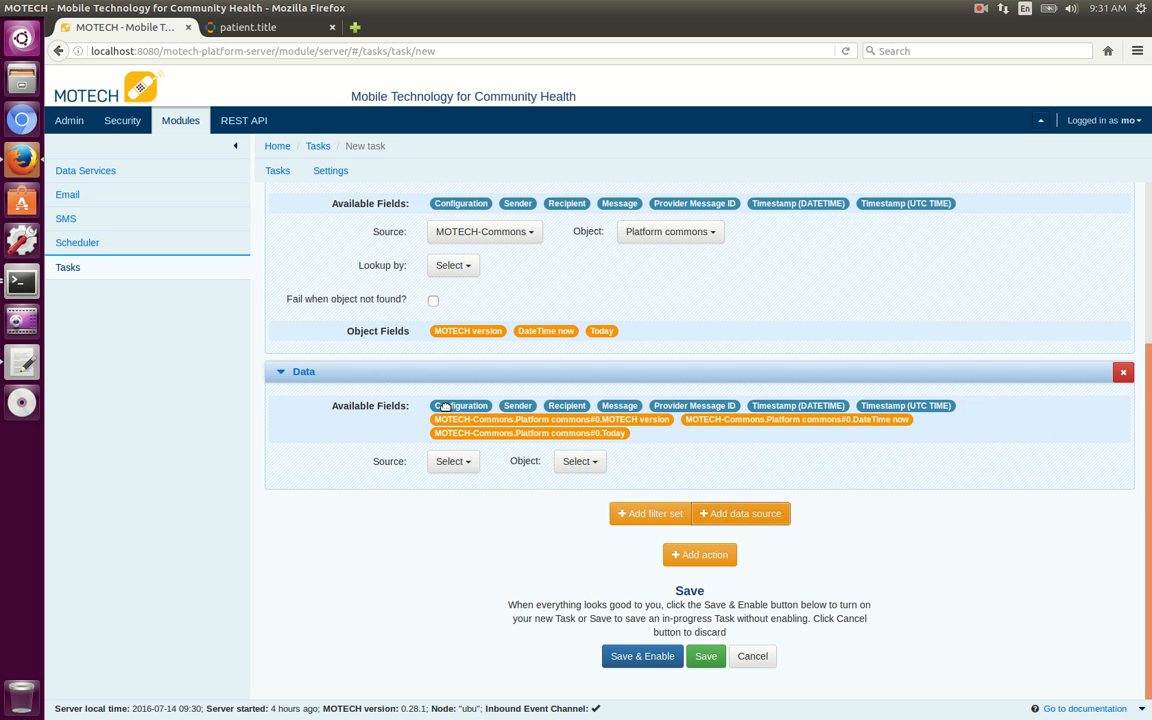
pyautogui.click(453, 464)
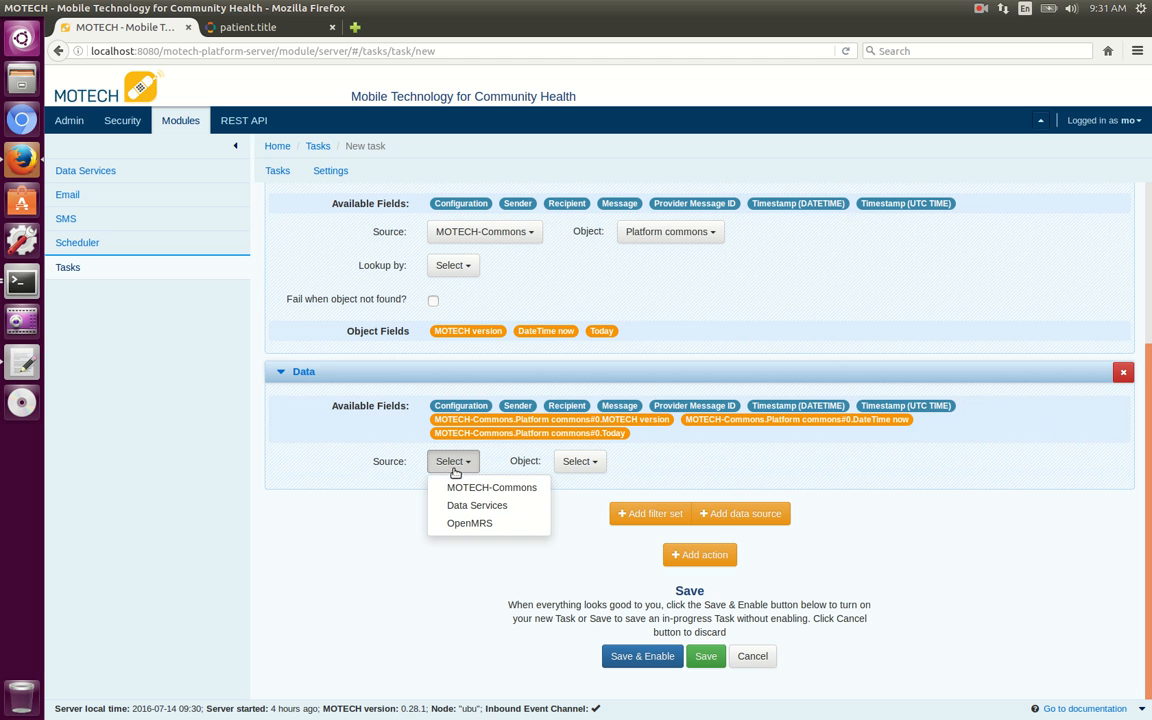
pyautogui.click(480, 523)
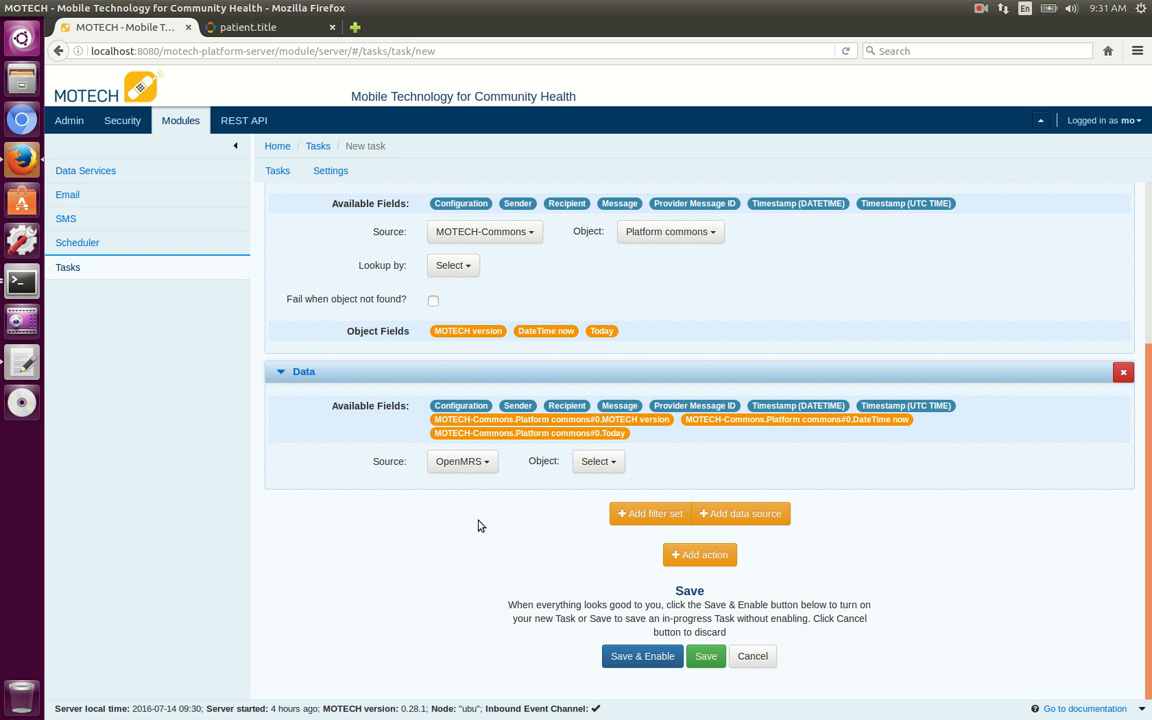
pyautogui.click(600, 462)
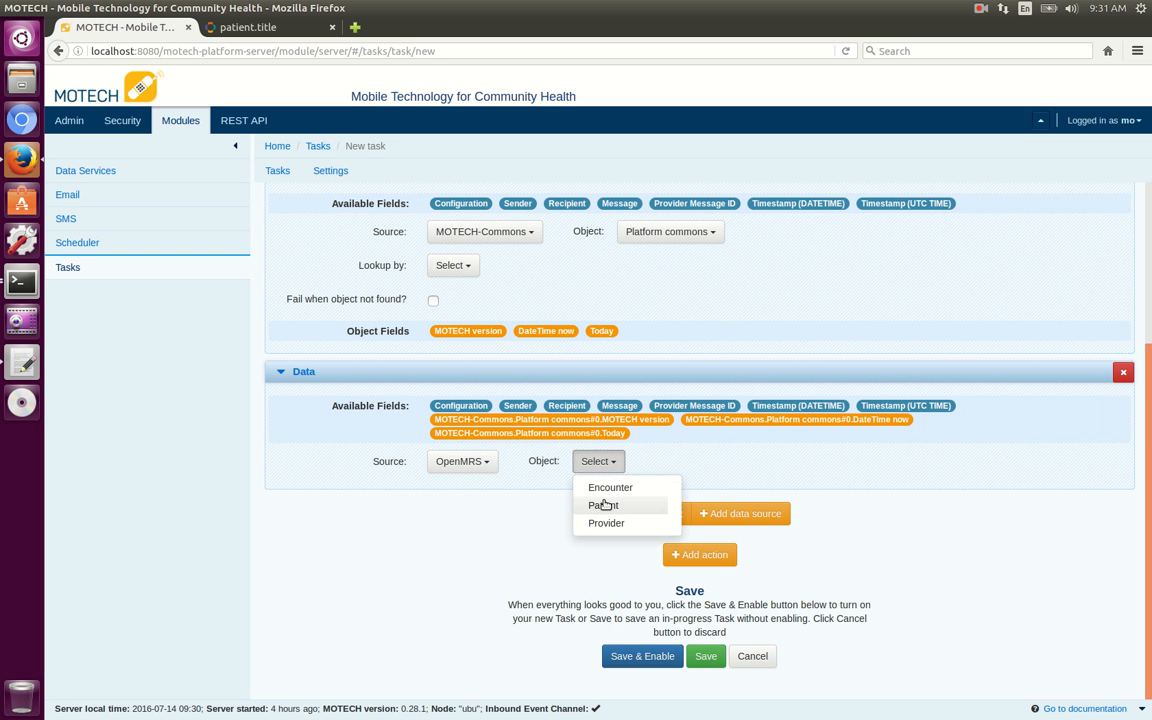
pyautogui.click(604, 505)
# Look the patient up By MotechId using the trigger's Sender field, and make the task fail when the object is not found.
pyautogui.click(453, 388)
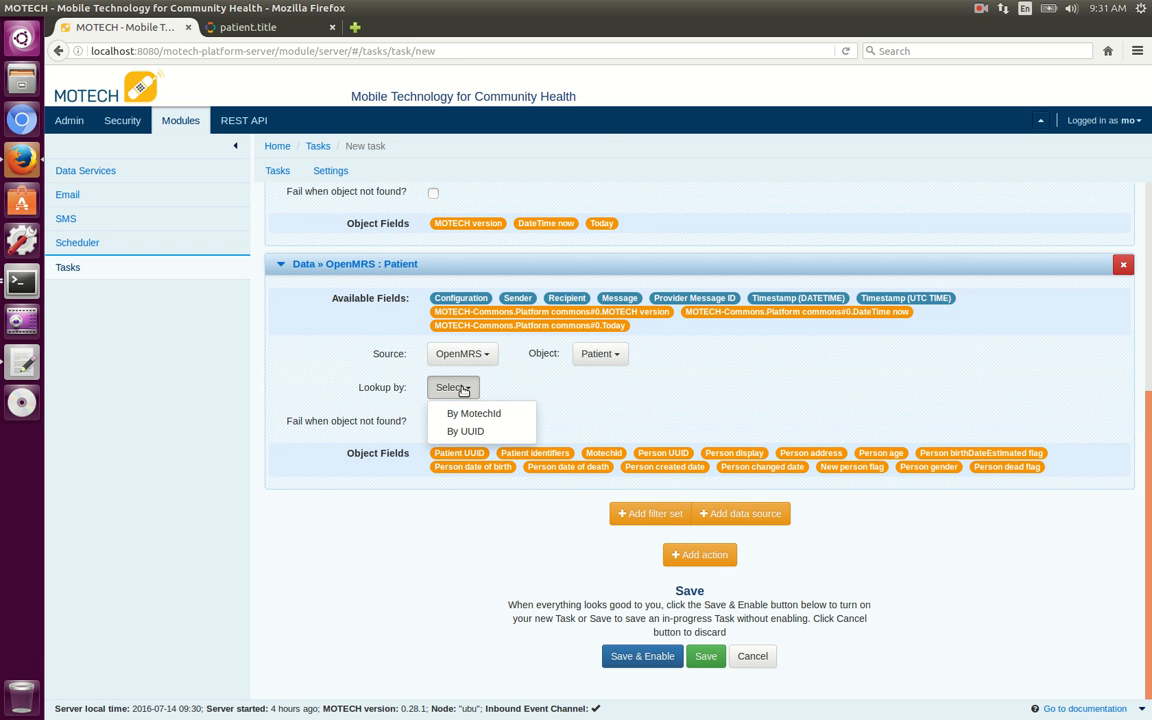
pyautogui.click(457, 412)
pyautogui.click(433, 423)
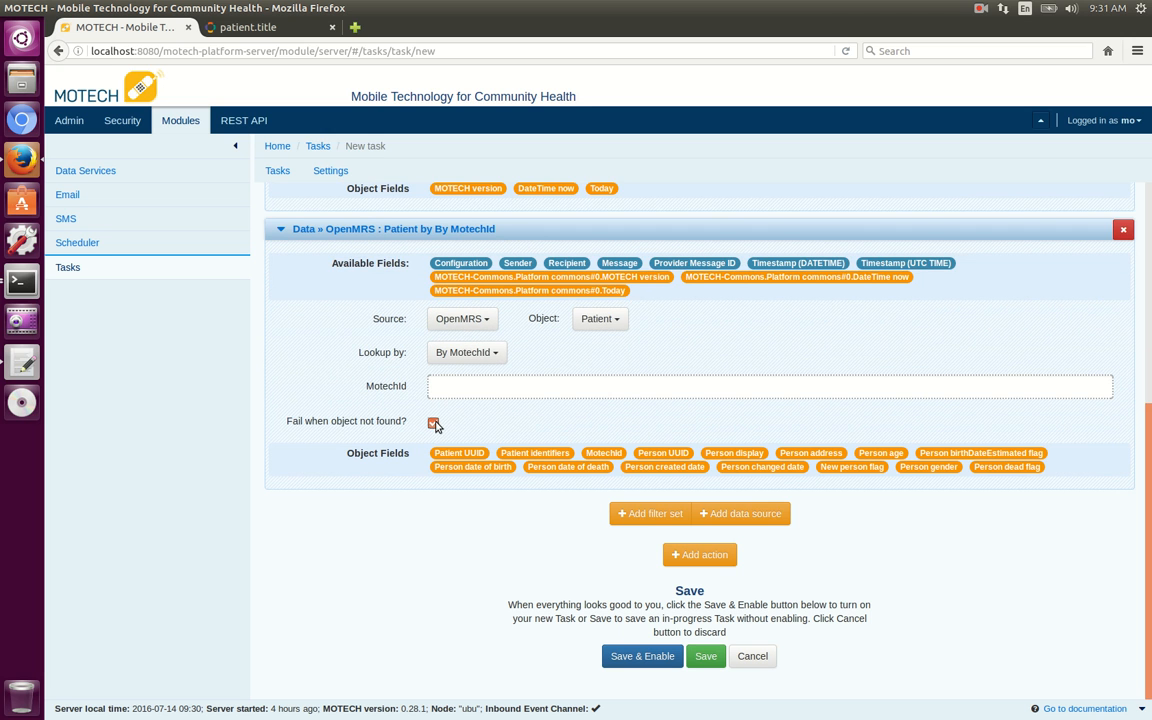
pyautogui.click(487, 390)
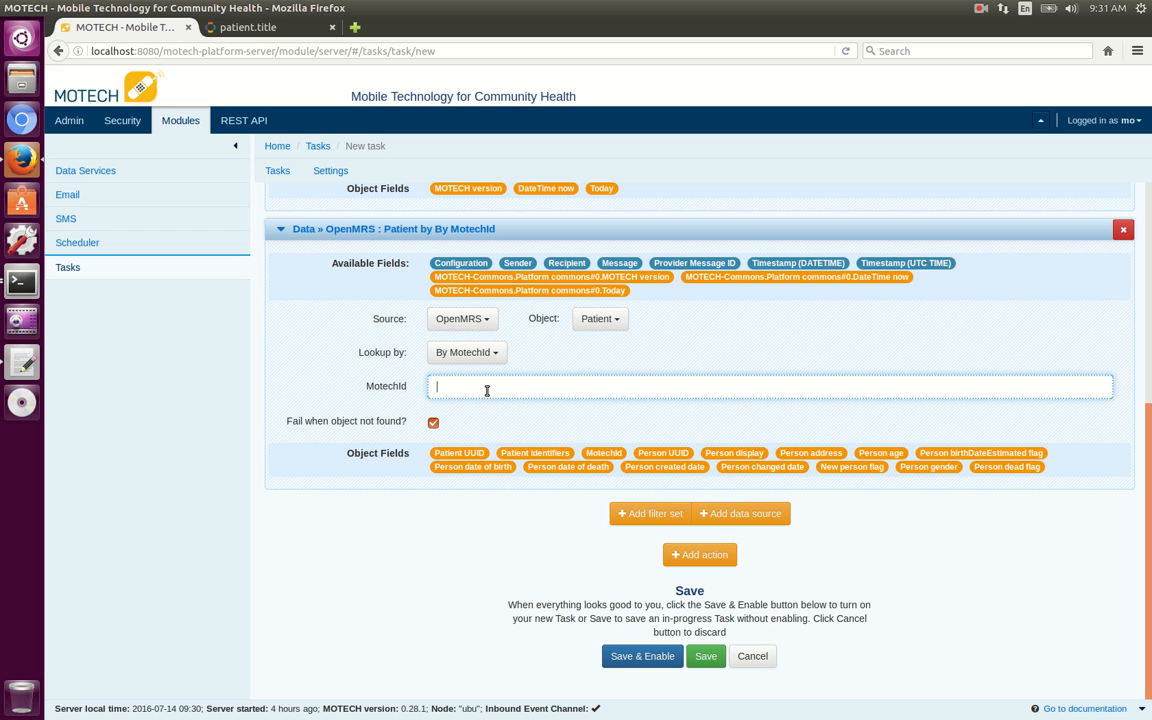
pyautogui.moveTo(517, 263); pyautogui.dragTo(470, 388)
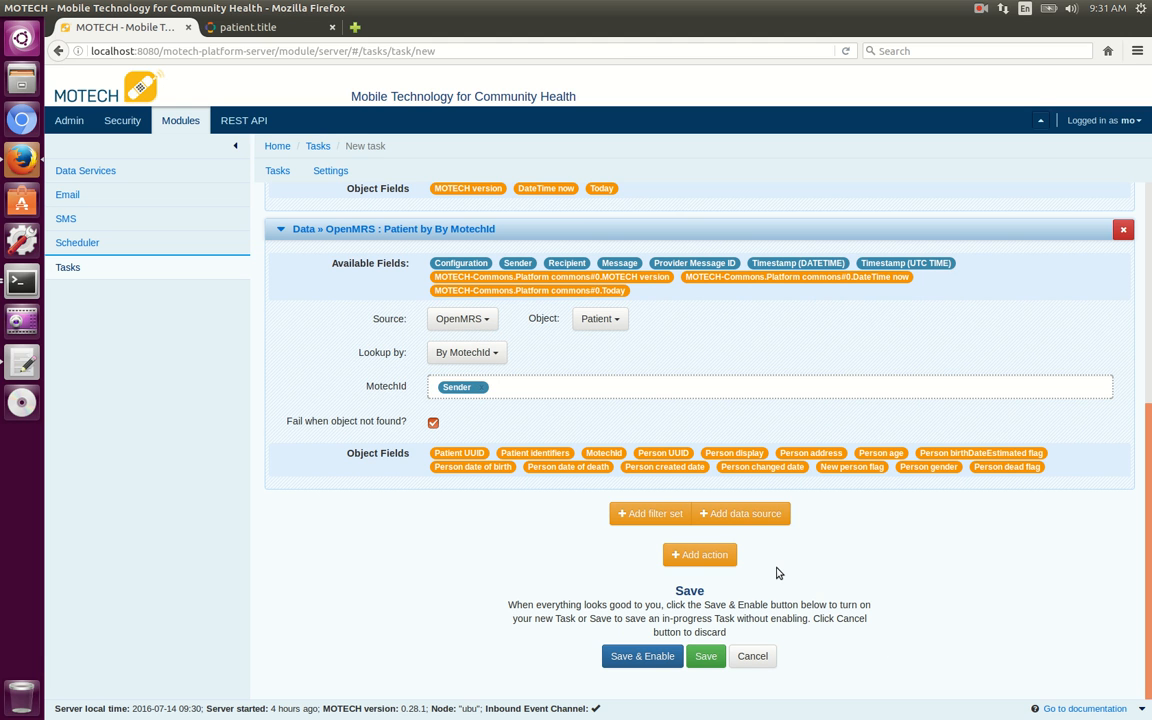
# Add an OpenMRS Create Encounter action and set its encounter date to the MOTECH-Commons.Platform commons#0.DateTime now field.
pyautogui.click(702, 556)
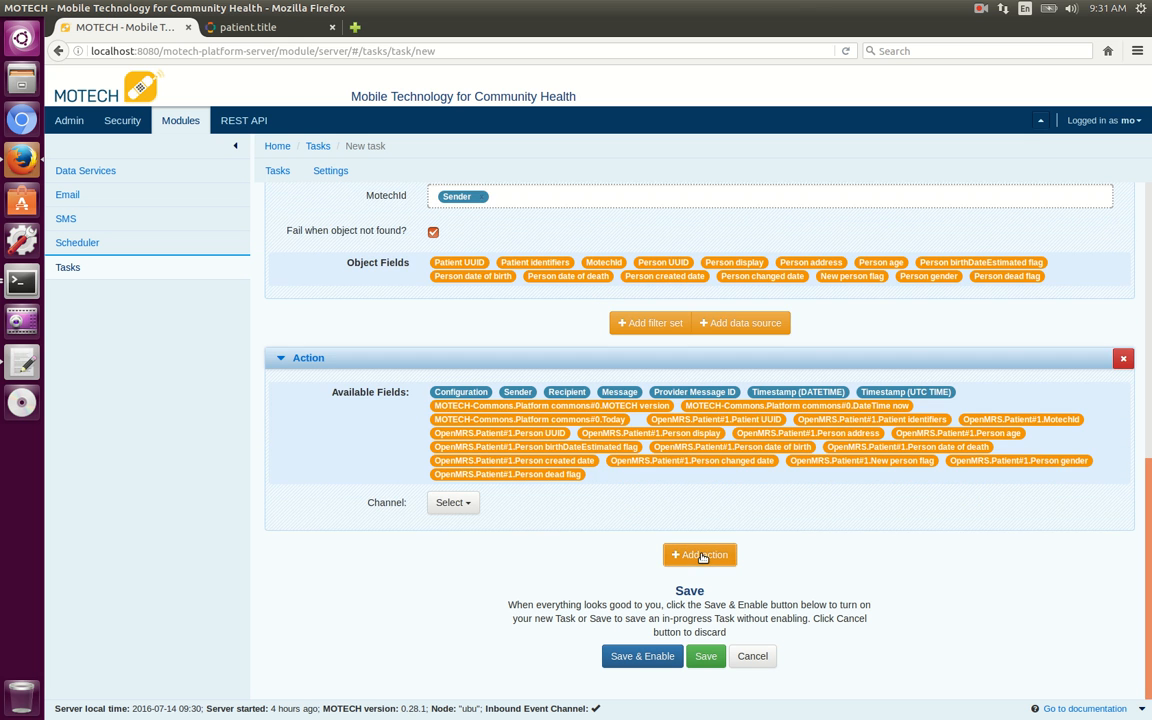
pyautogui.click(468, 503)
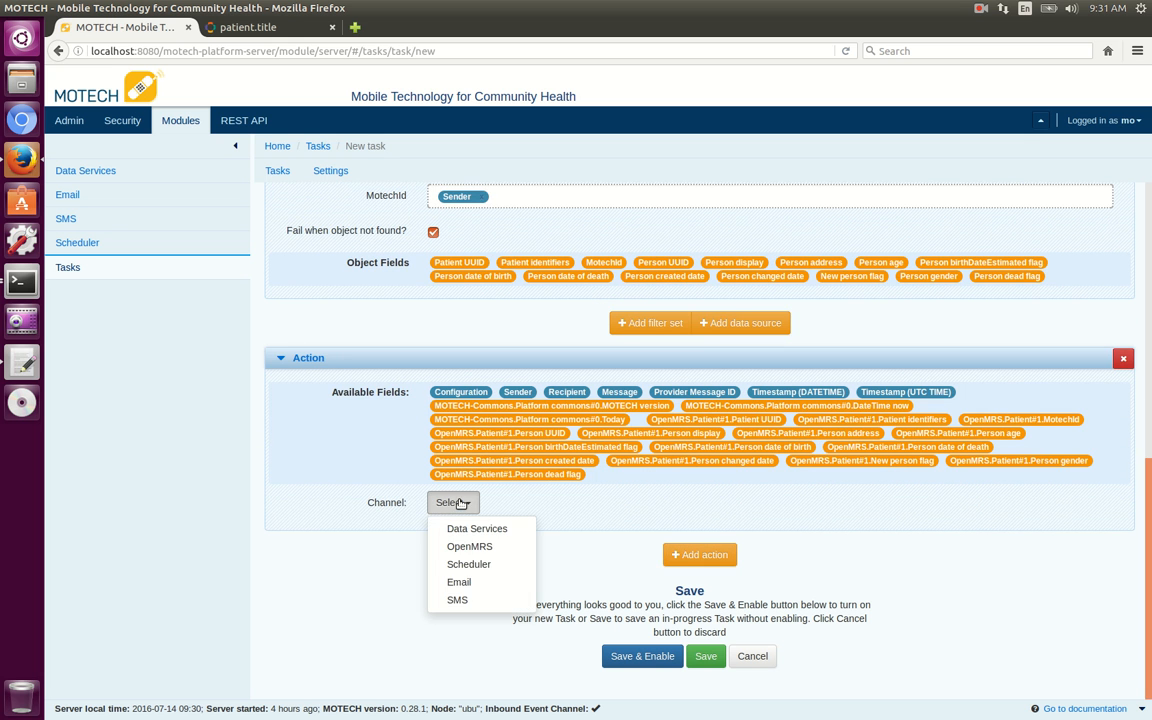
pyautogui.click(467, 547)
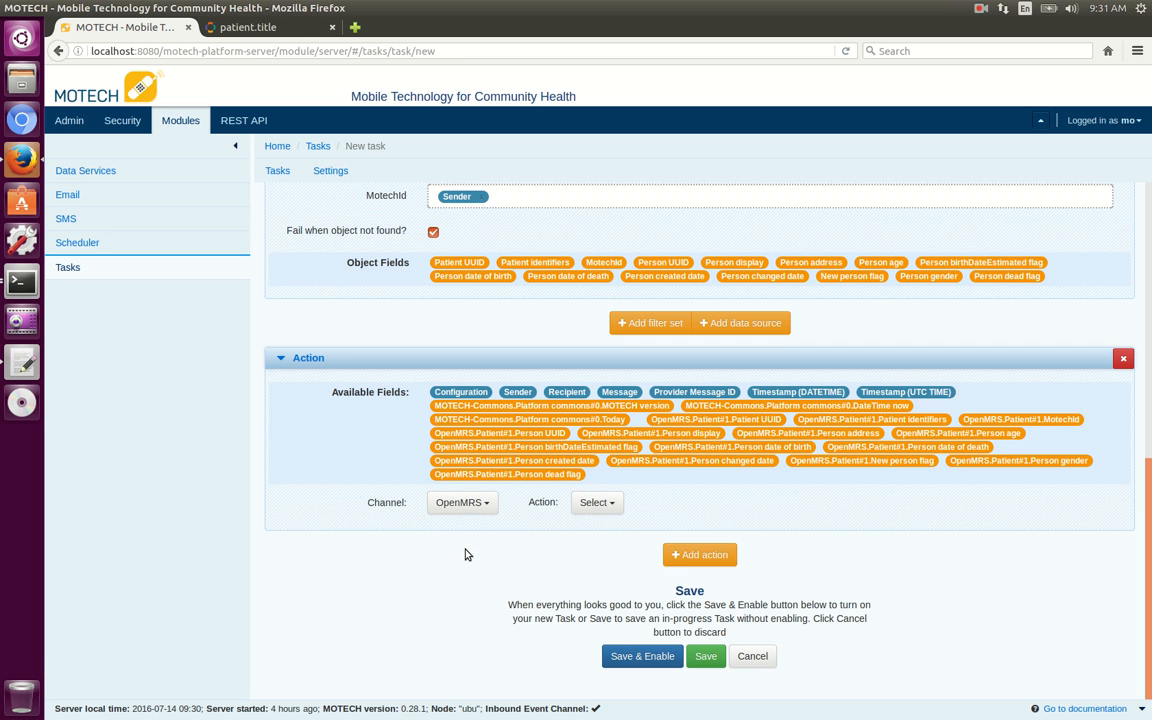
pyautogui.click(596, 503)
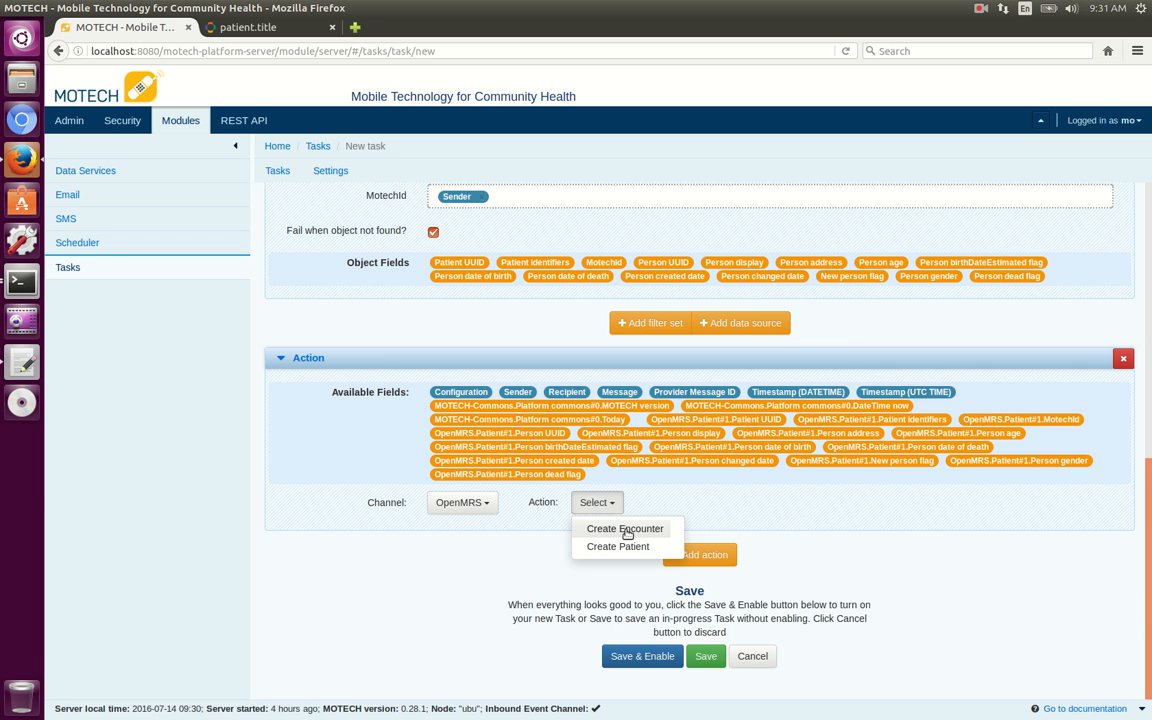
pyautogui.click(627, 531)
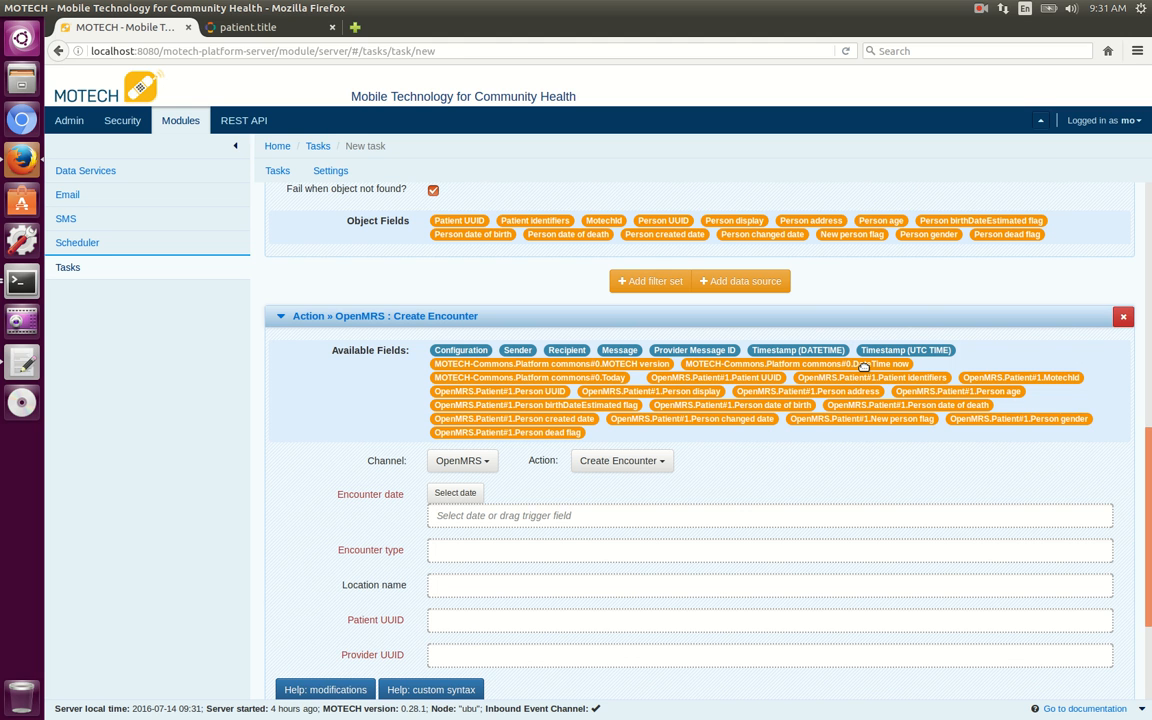
pyautogui.moveTo(863, 367); pyautogui.dragTo(622, 516)
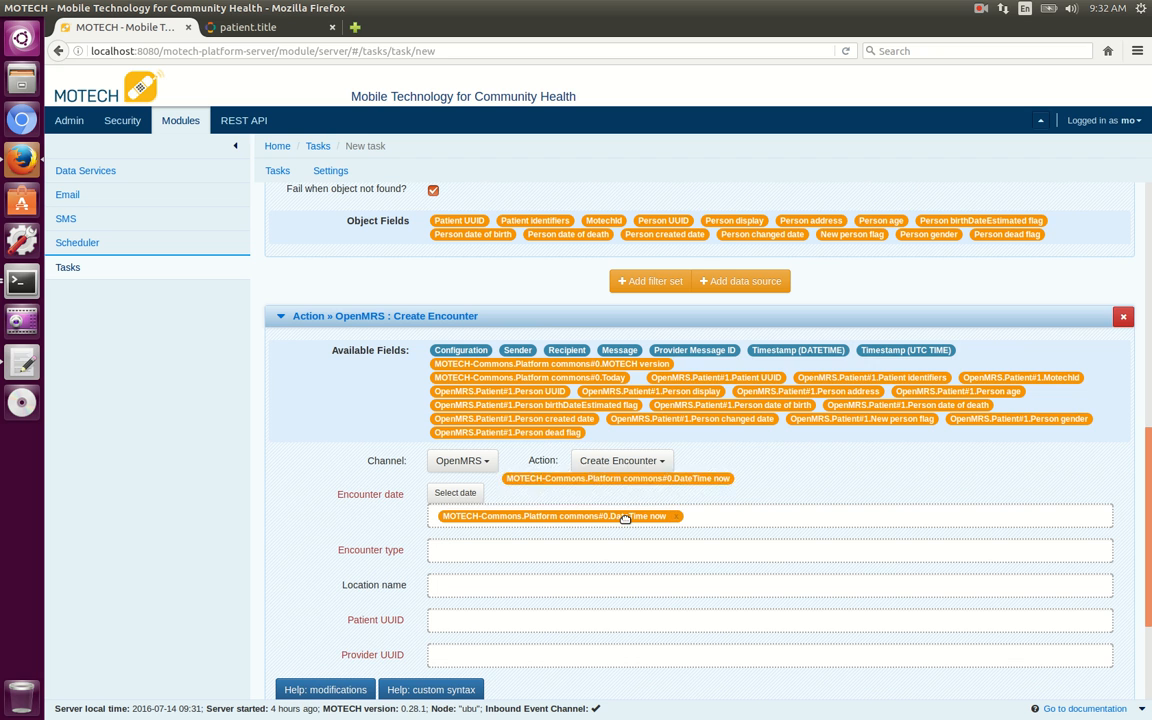
# Open the Lactation SMS Enrollment encounter type in OpenMRS administration and compare its UUID with the one in the text editor notes.
pyautogui.click(594, 553)
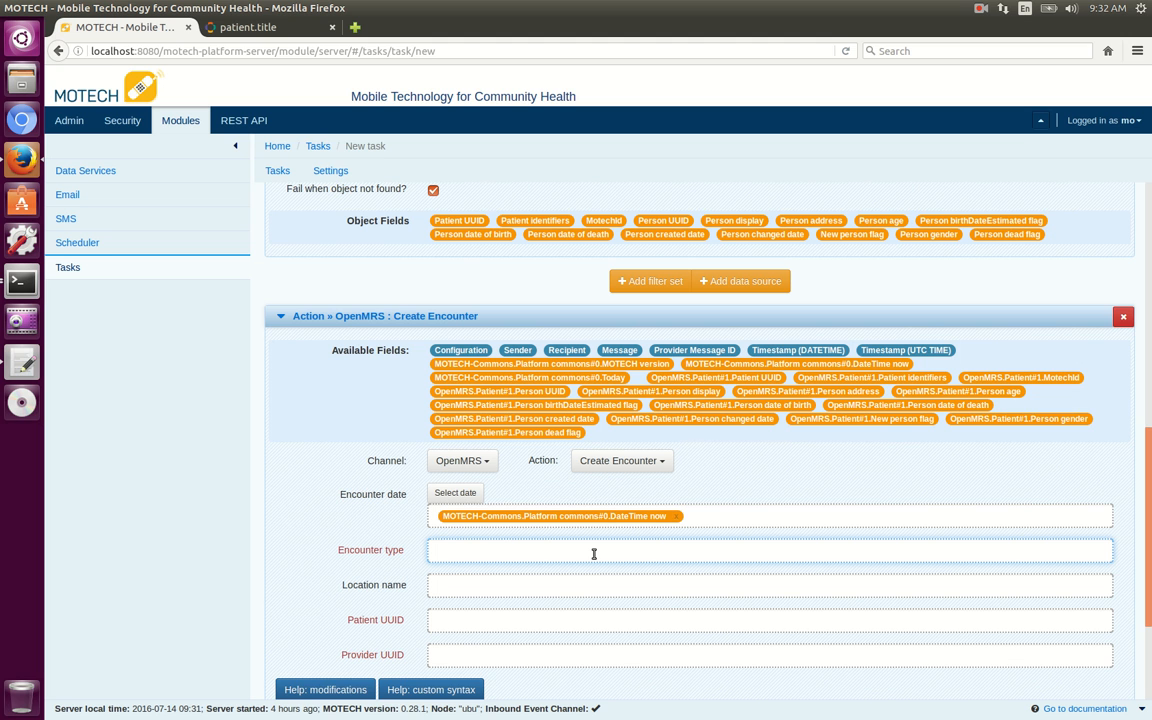
pyautogui.click(232, 30)
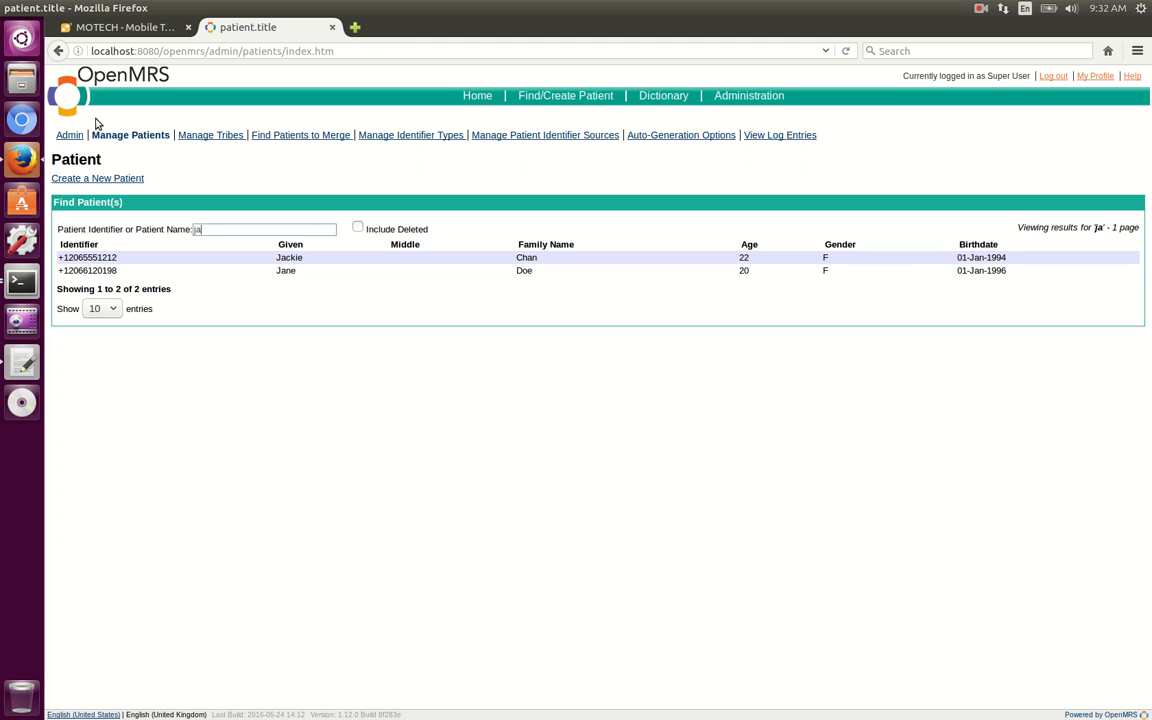
pyautogui.click(754, 96)
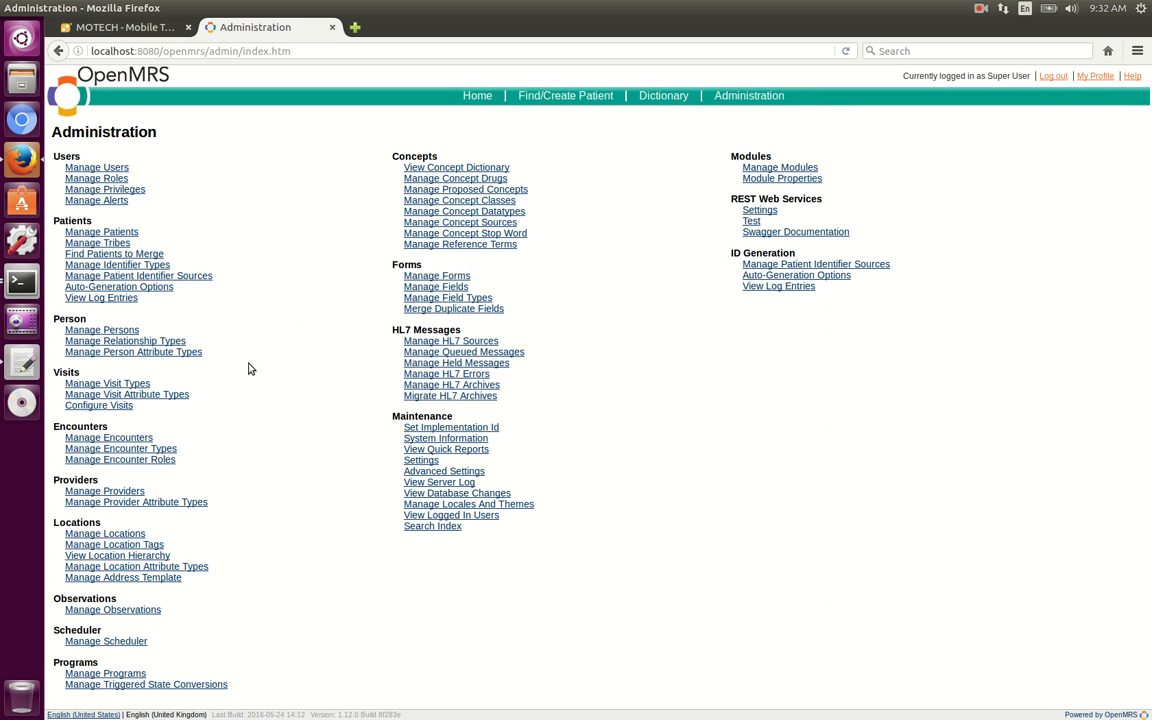
pyautogui.click(112, 451)
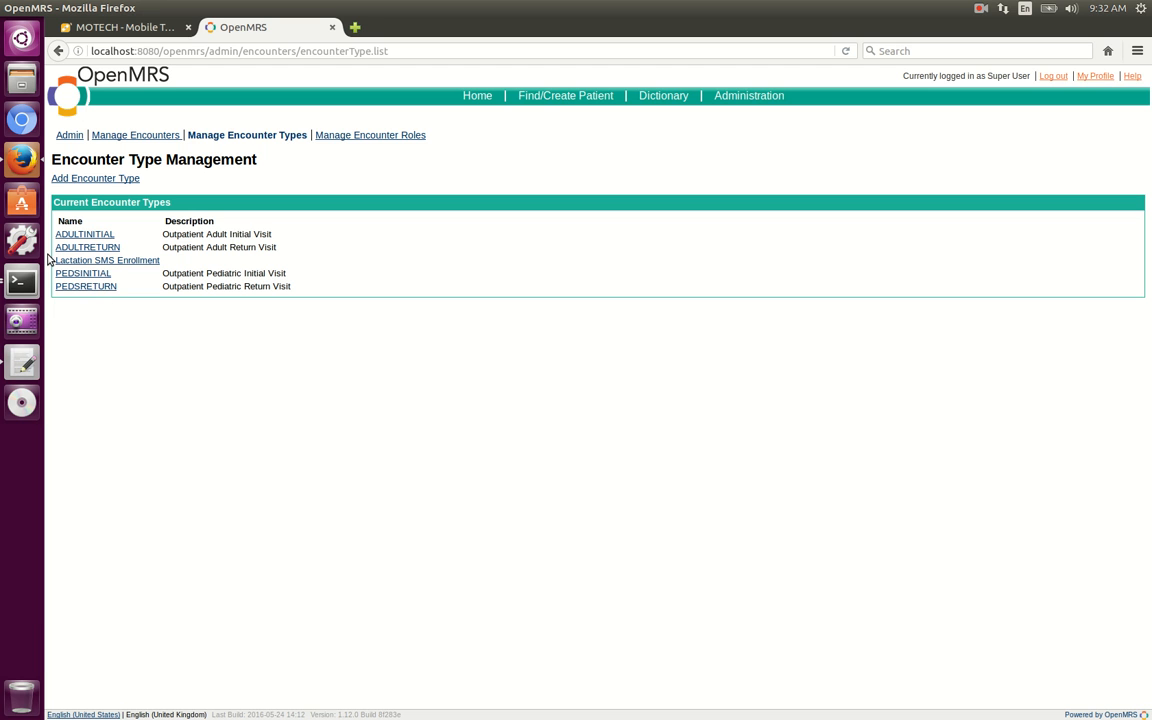
pyautogui.click(151, 262)
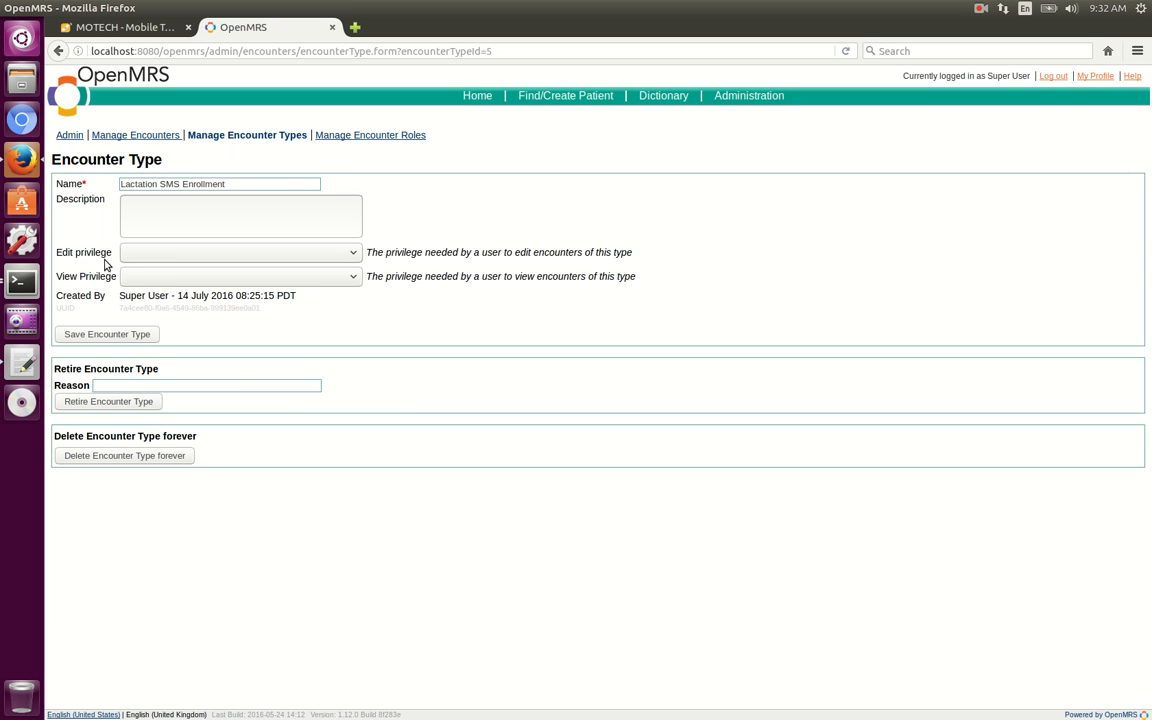
pyautogui.click(25, 365)
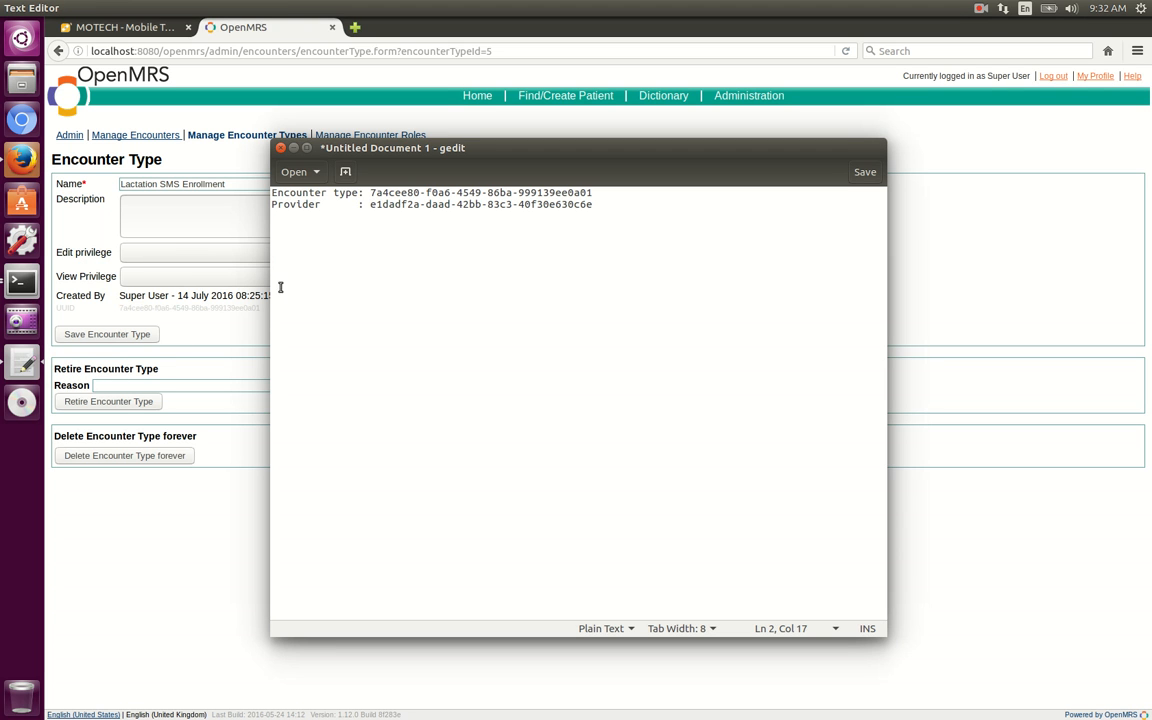
pyautogui.click(255, 29)
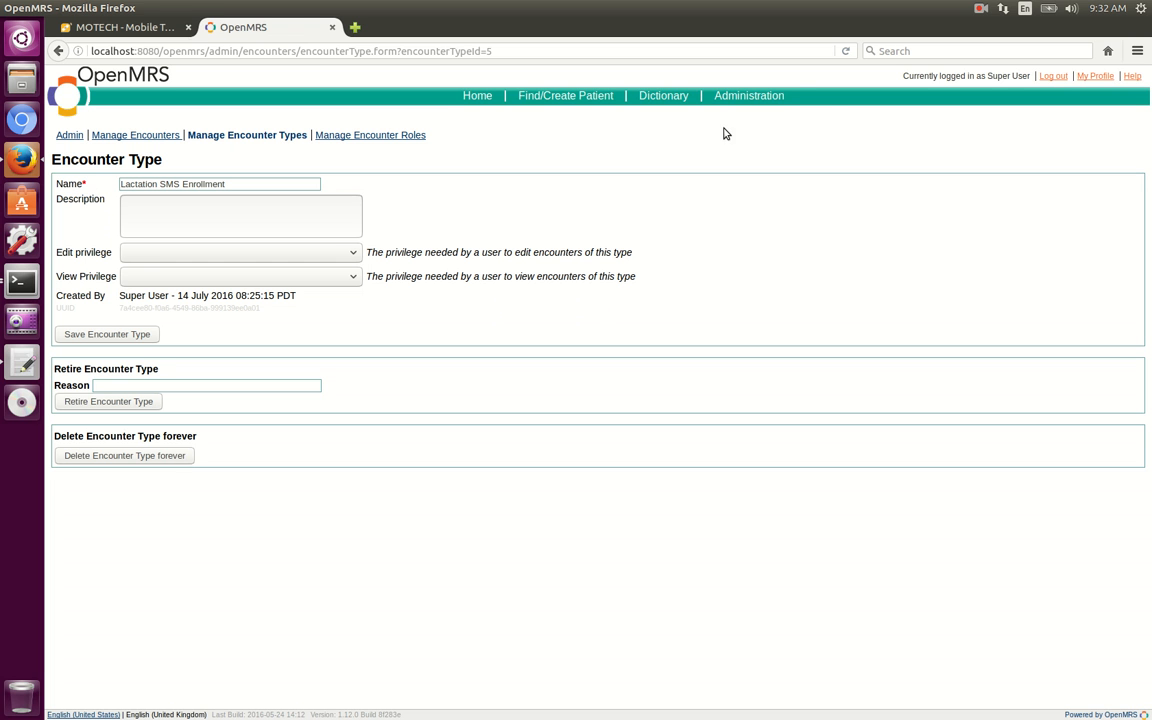
# Open the Lactation SMS Program provider record in OpenMRS administration to check its UUID.
pyautogui.click(765, 98)
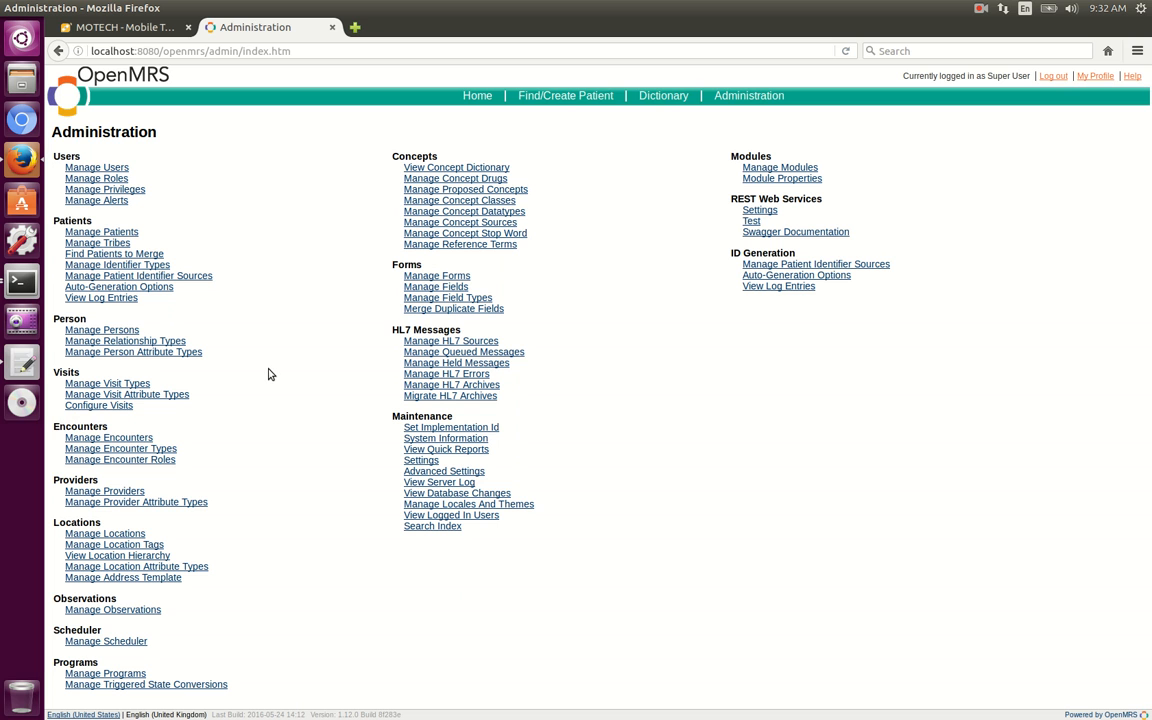
pyautogui.click(98, 492)
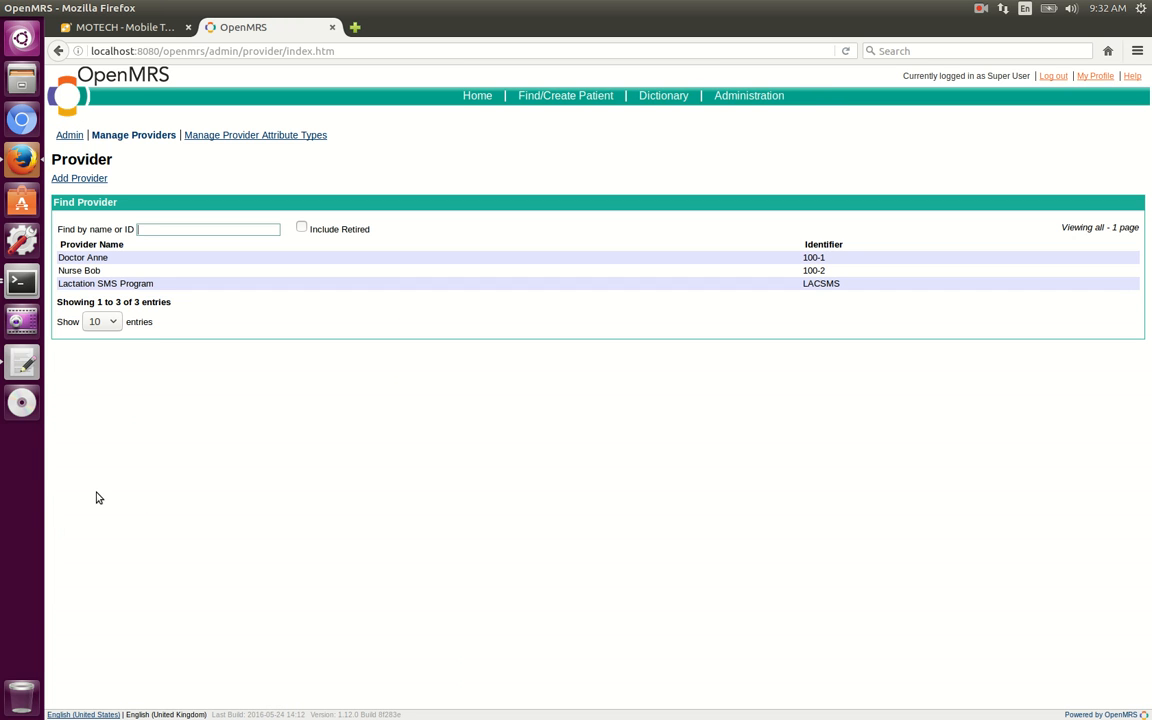
pyautogui.click(120, 287)
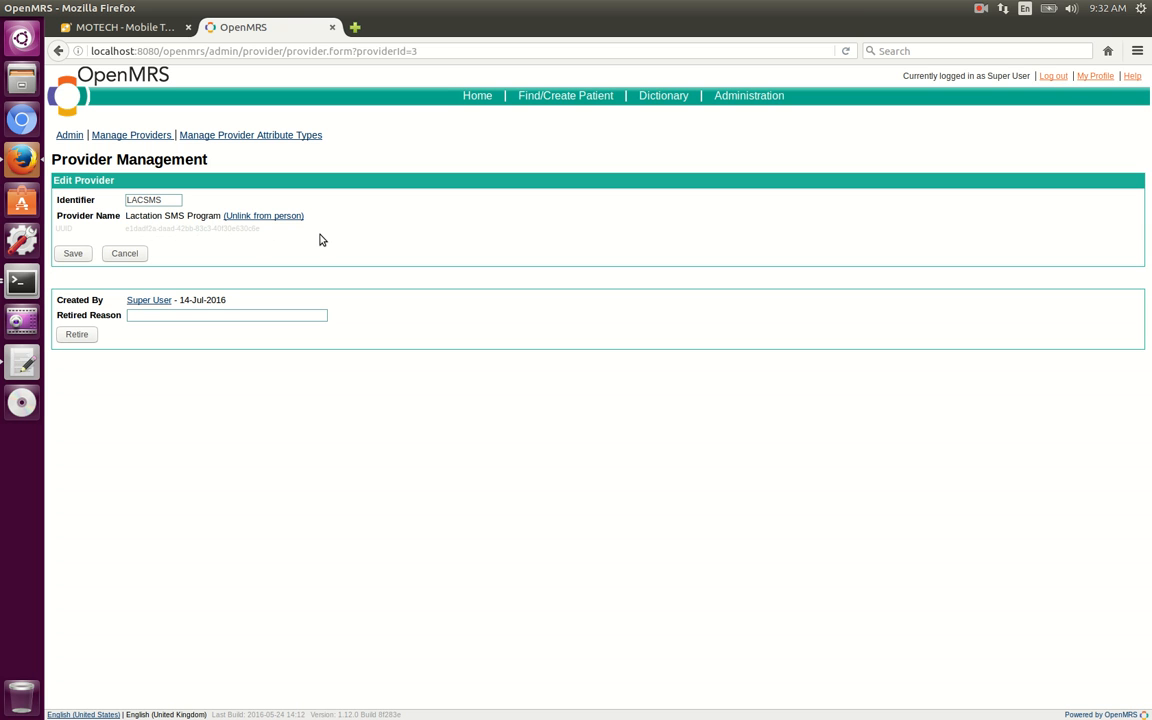
# Copy the encounter type UUID 7a4cee80-f0a6-4549-86ba-999139ee0a01 from the text editor notes into the MOTECH task's Encounter type.
pyautogui.click(13, 361)
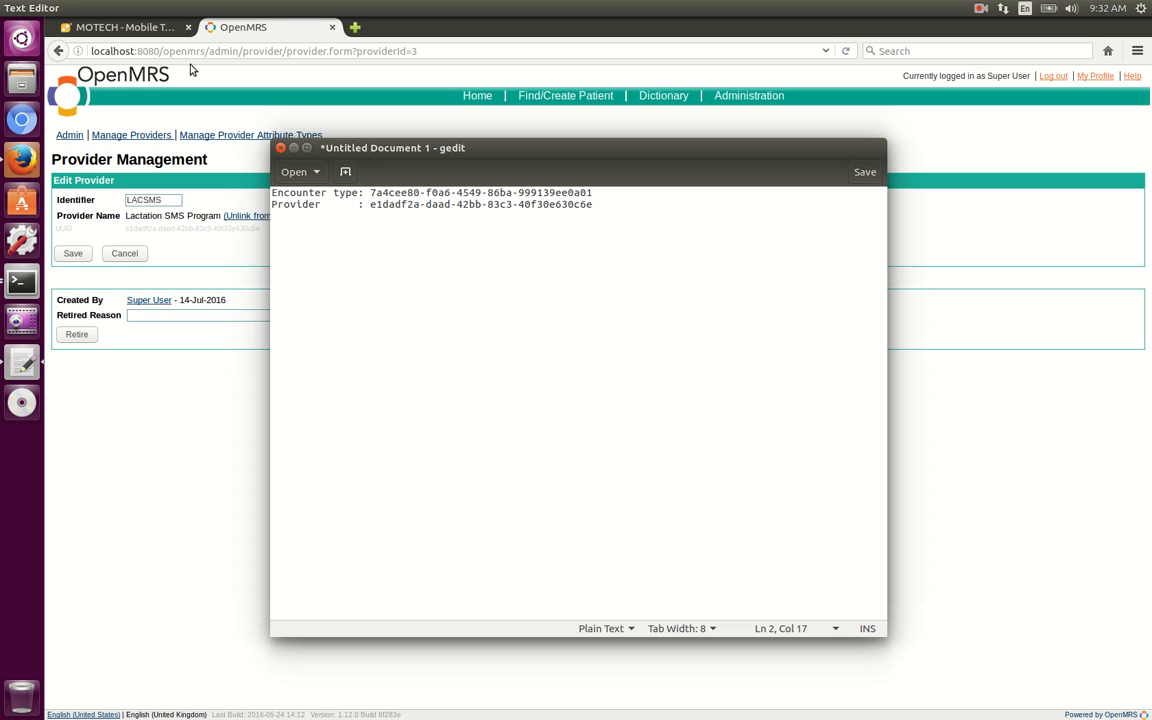
pyautogui.doubleClick(372, 192)
pyautogui.moveTo(372, 192); pyautogui.dragTo(548, 194)
pyautogui.hotkey('ctrl', 'c')
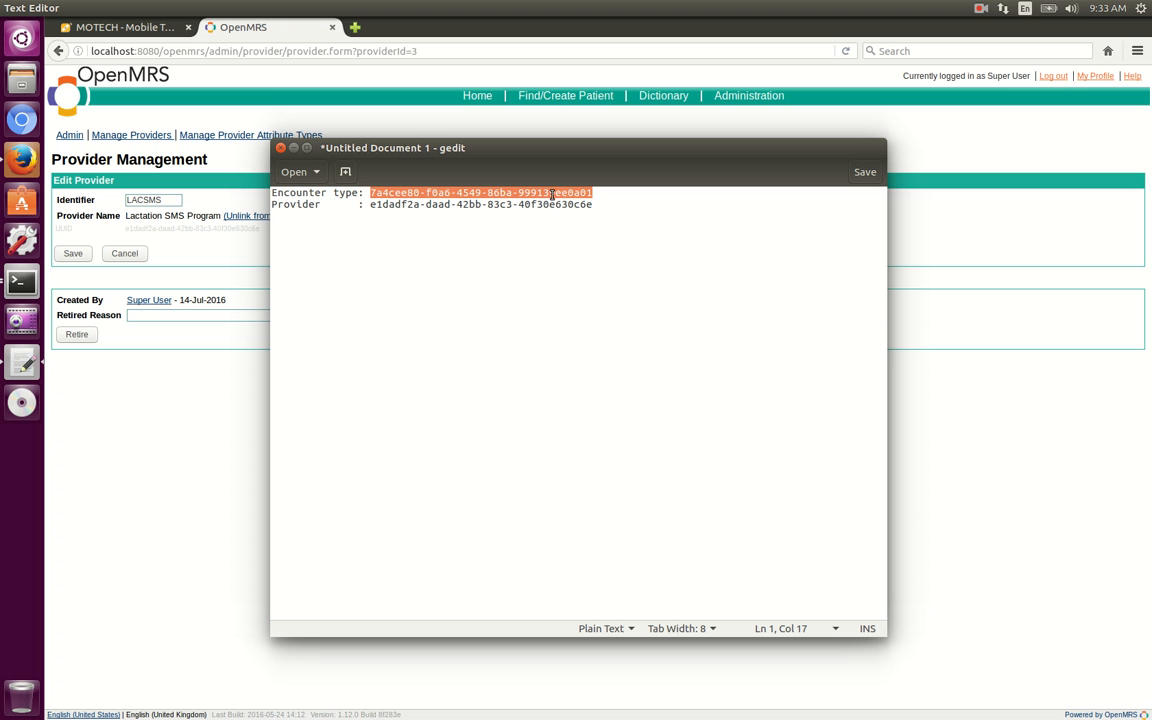
pyautogui.click(125, 27)
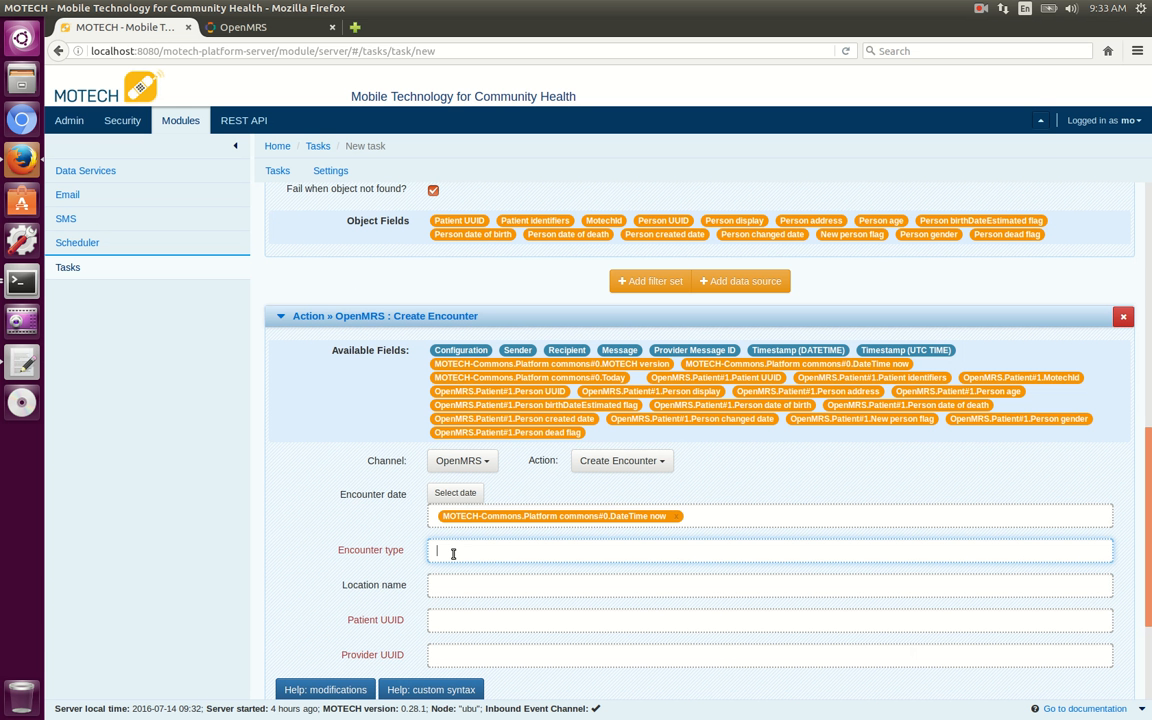
pyautogui.hotkey('ctrl', 'v')
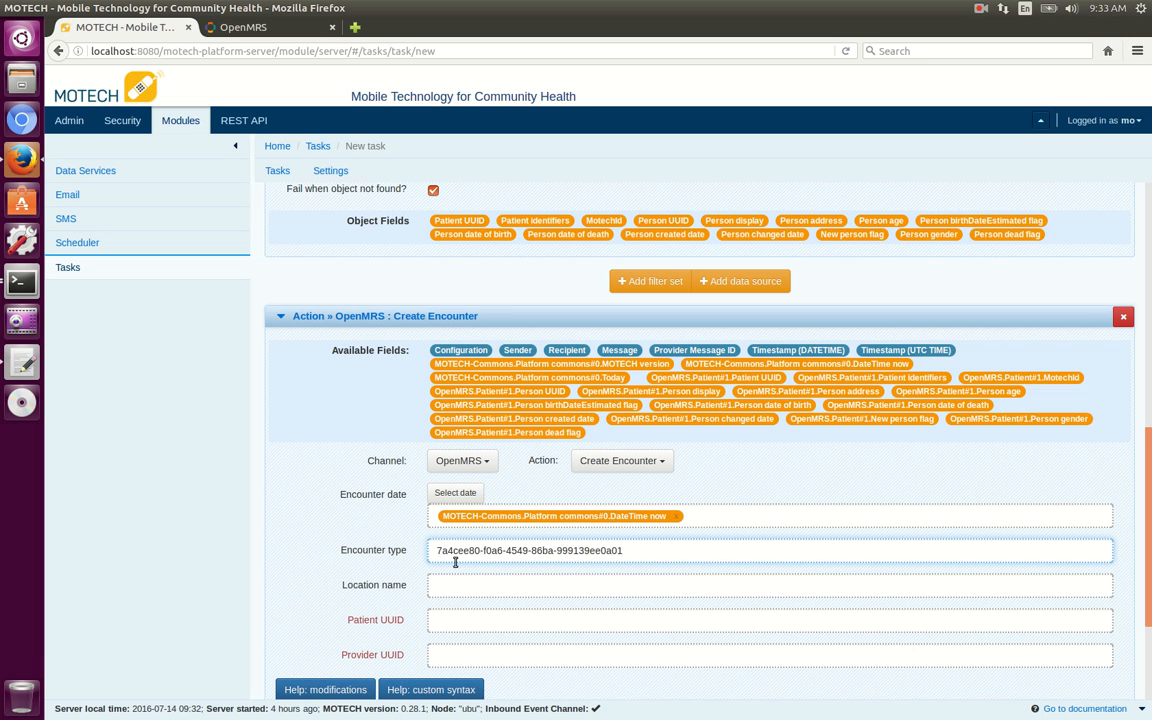
# Set Patient UUID to the OpenMRS.Patient#1.Patient UUID field and Provider UUID to e1dadf2a-daad-42bb-83c3-40f30e630c6e from the notes.
pyautogui.click(531, 622)
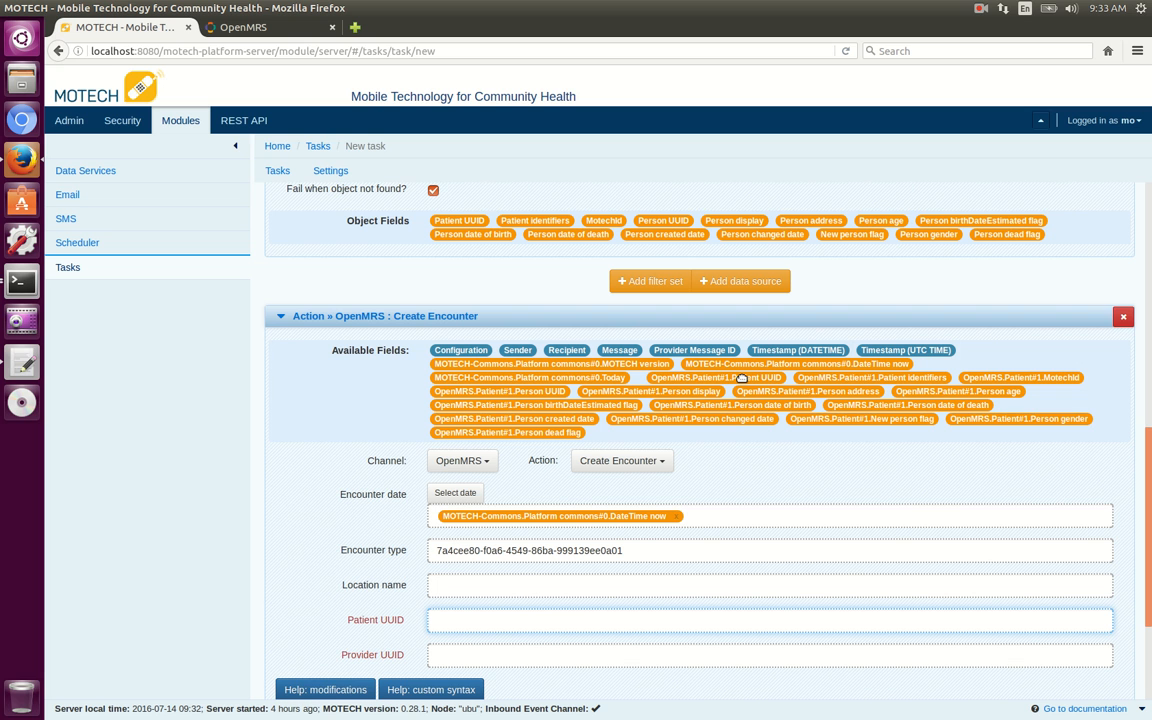
pyautogui.moveTo(741, 377); pyautogui.dragTo(550, 621)
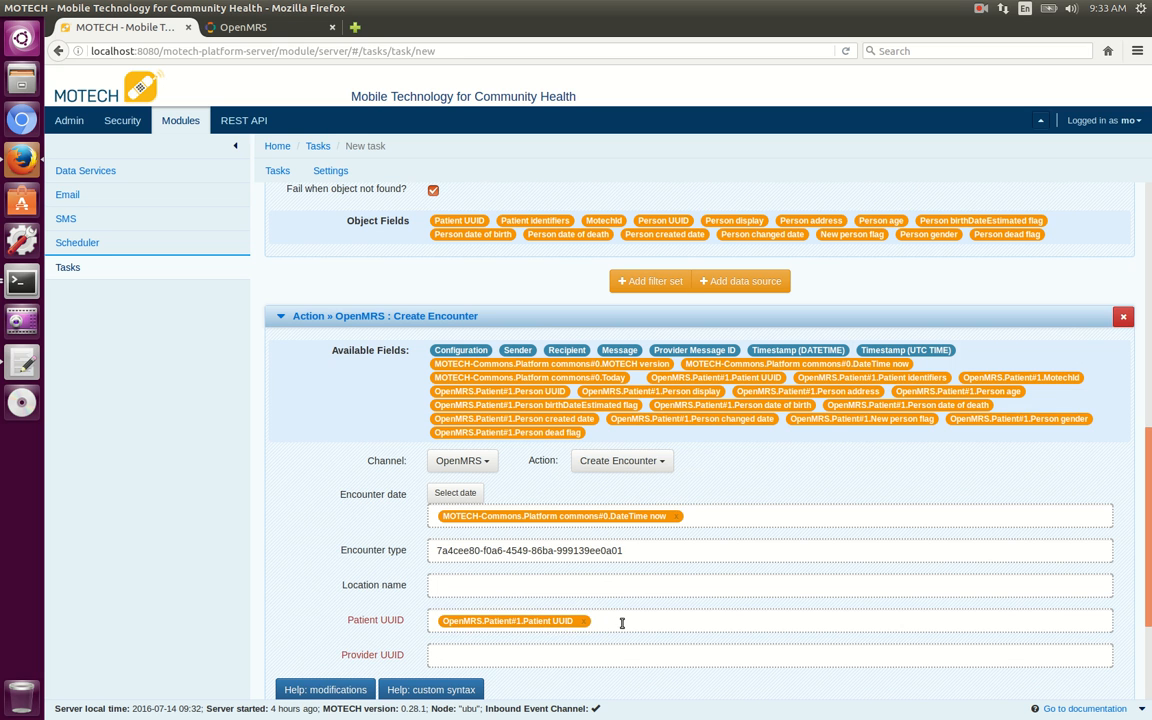
pyautogui.click(580, 656)
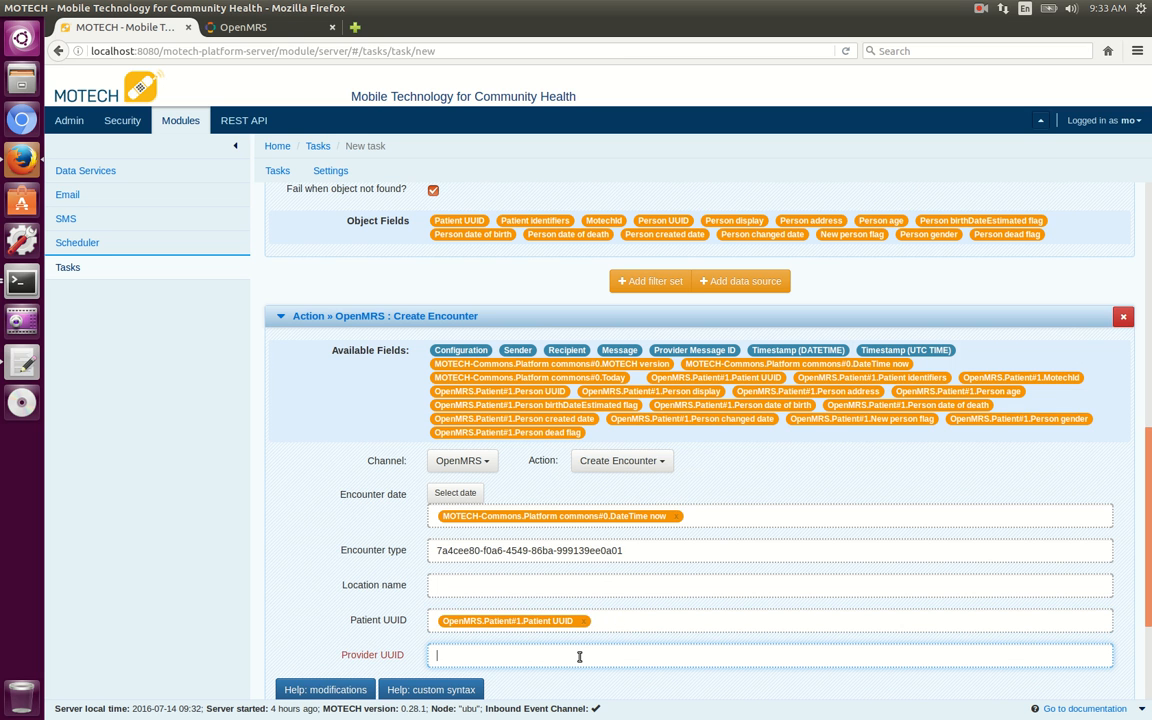
pyautogui.click(26, 363)
pyautogui.moveTo(371, 205); pyautogui.dragTo(558, 205)
pyautogui.hotkey('ctrl', 'c')
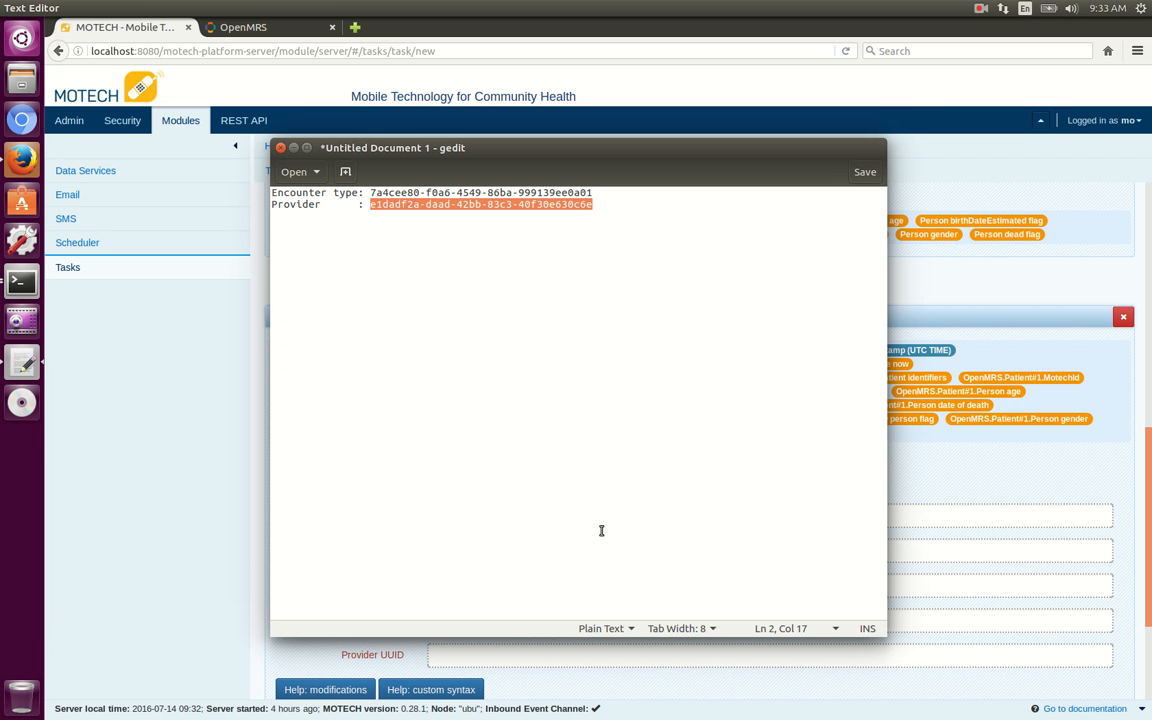
pyautogui.click(472, 660)
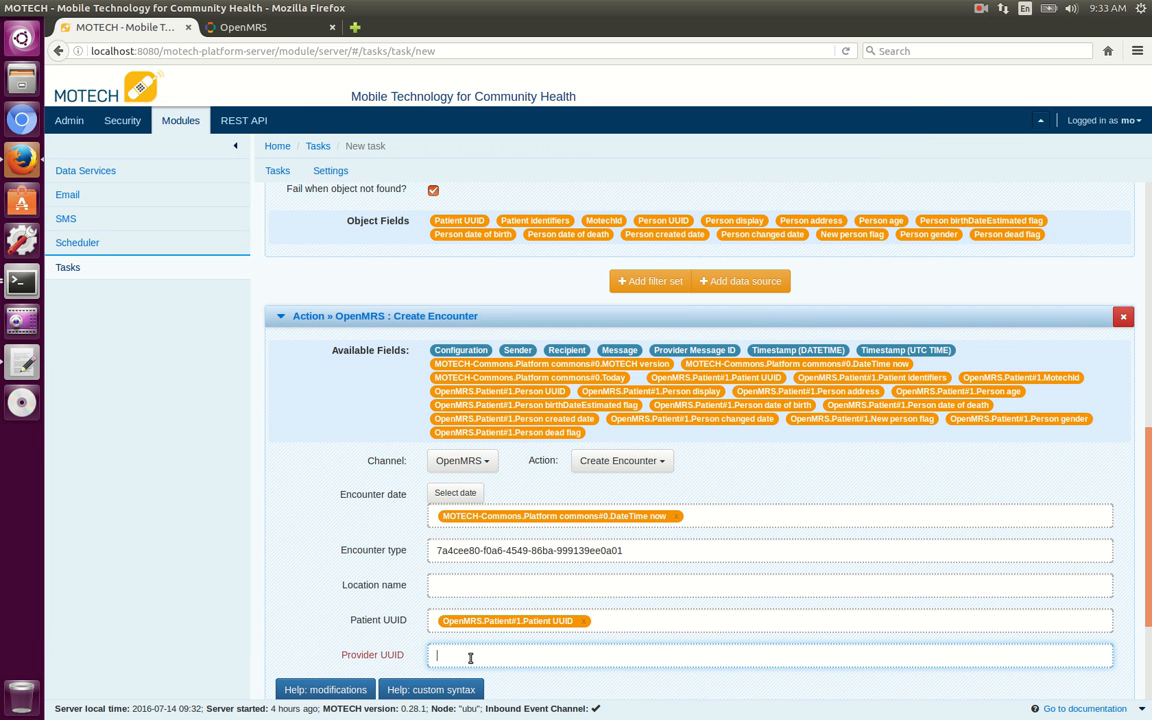
pyautogui.hotkey('ctrl', 'v')
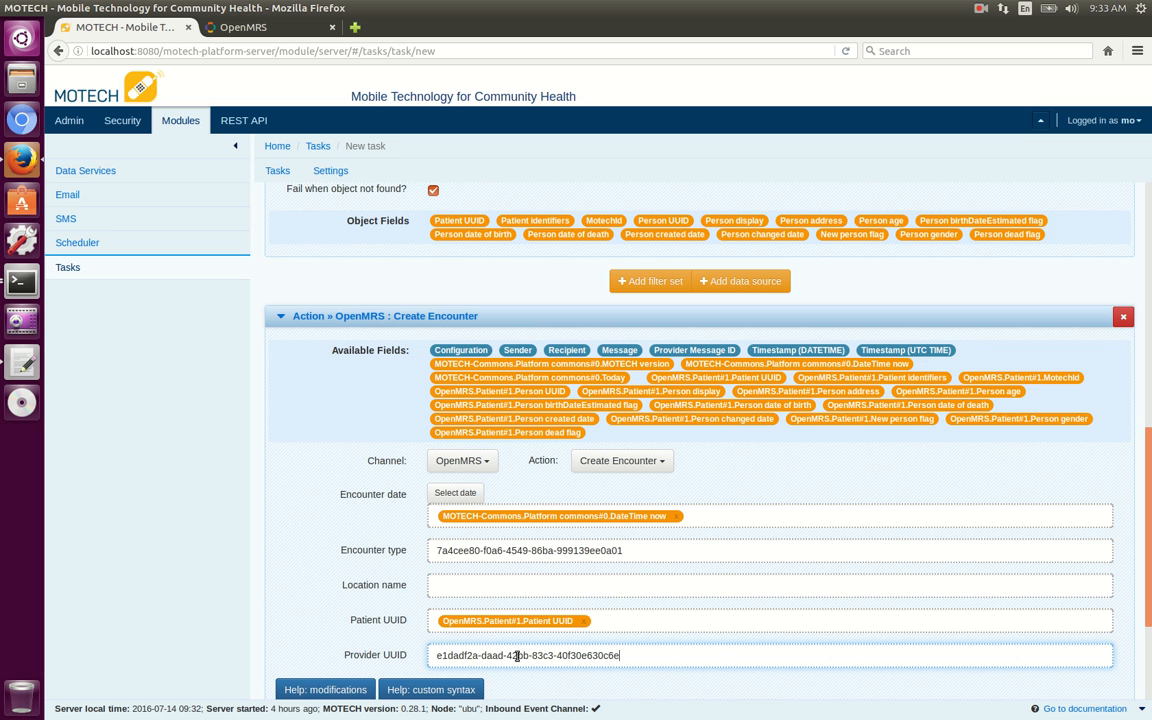
# Save and enable the Create encounter on incoming SMS task, then return to the task list.
pyautogui.scroll(-2, 757, 633)
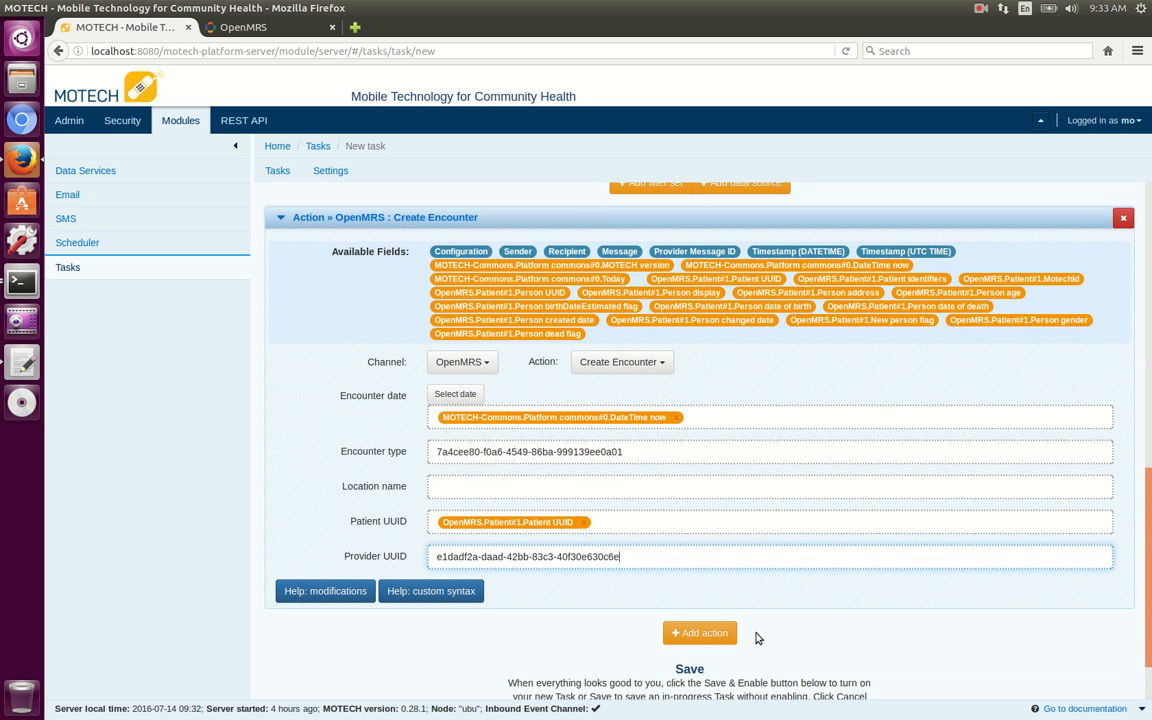
pyautogui.scroll(-2, 757, 636)
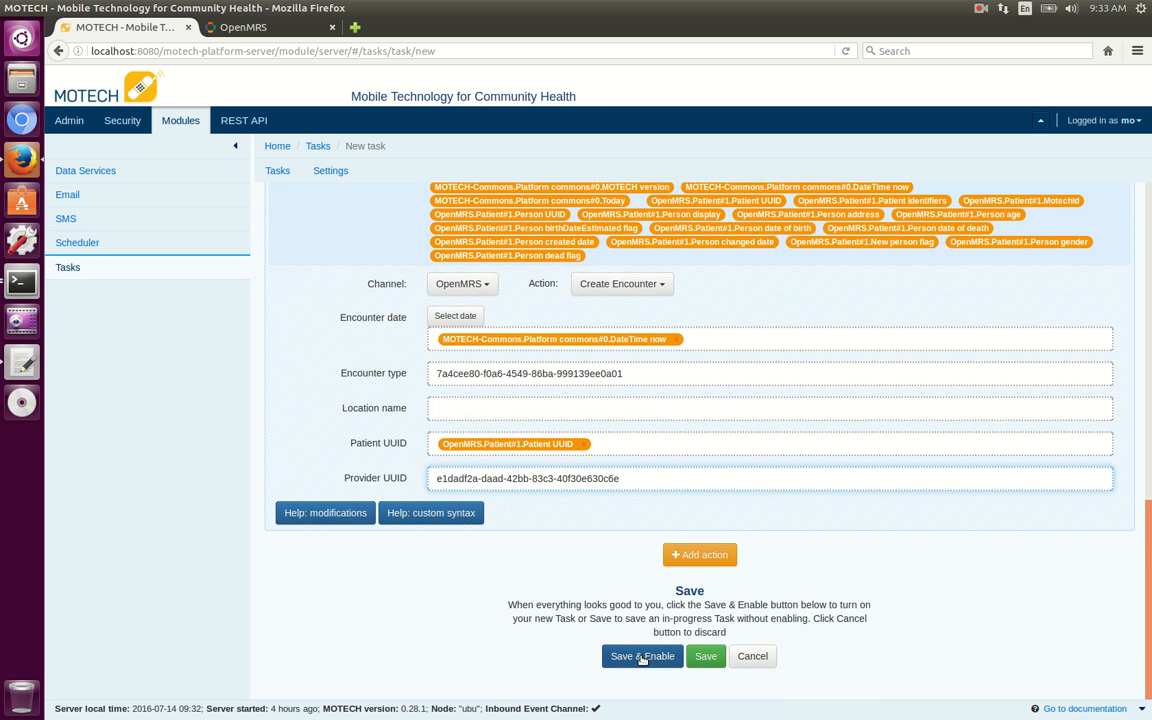
pyautogui.click(641, 657)
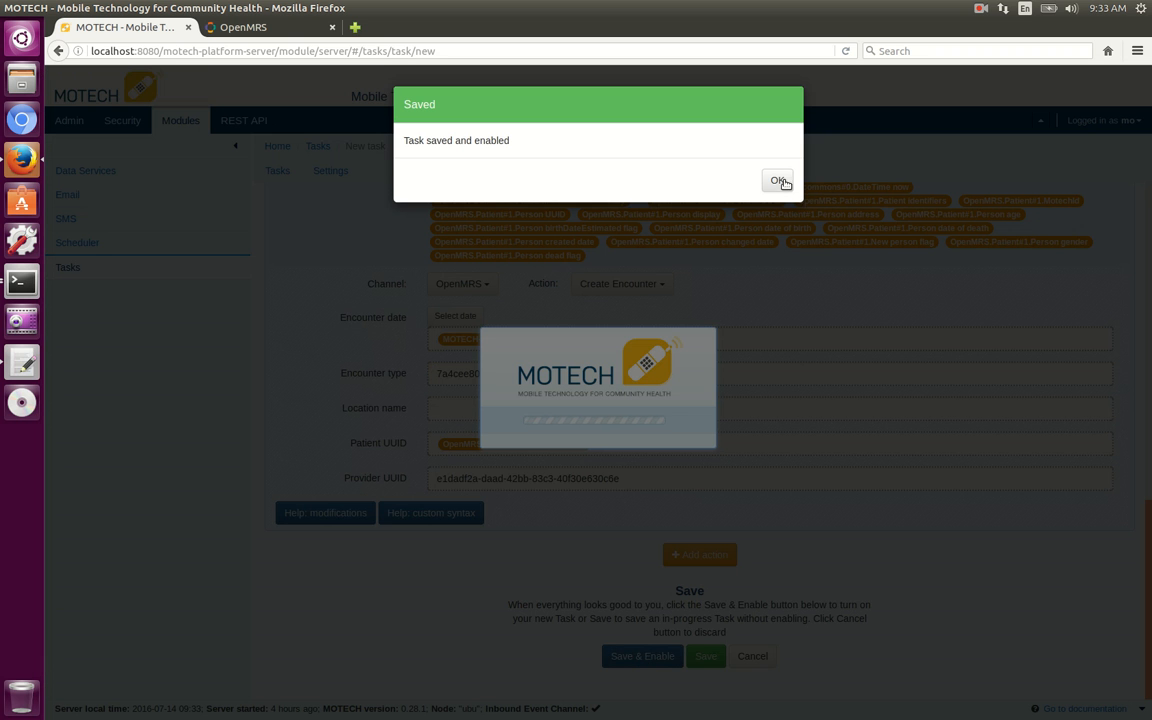
pyautogui.click(779, 181)
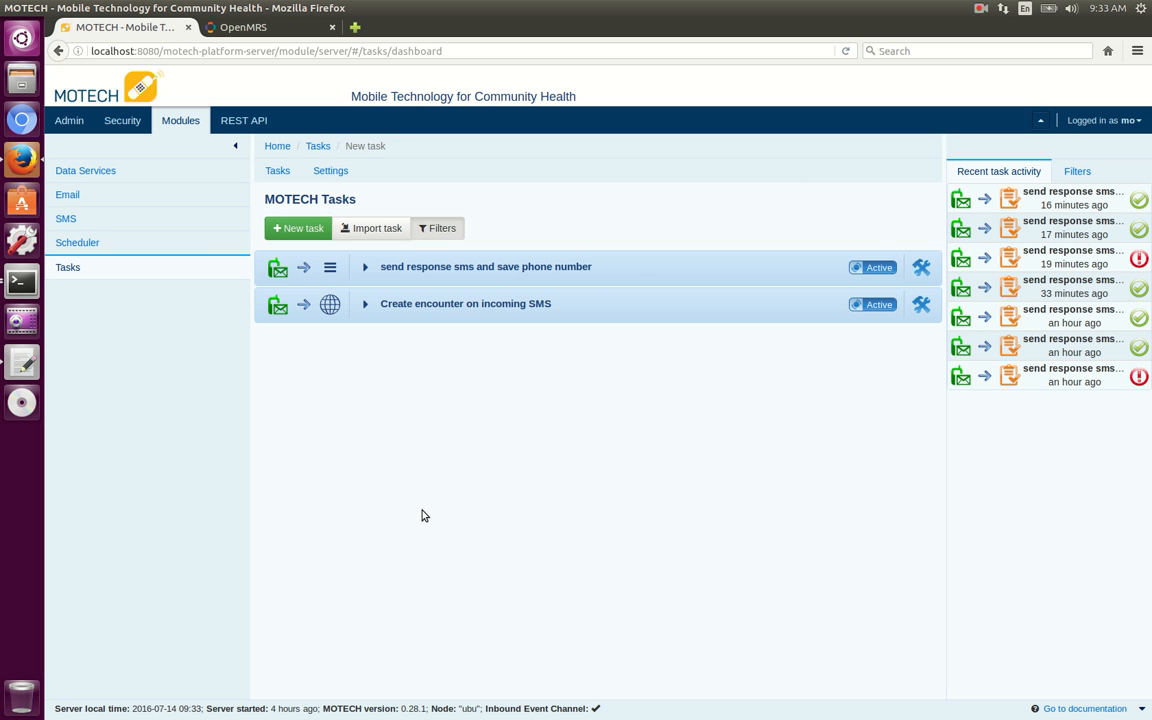
# Switch to the terminal showing the SMS log and add a few blank lines below its existing output.
pyautogui.click(23, 284)
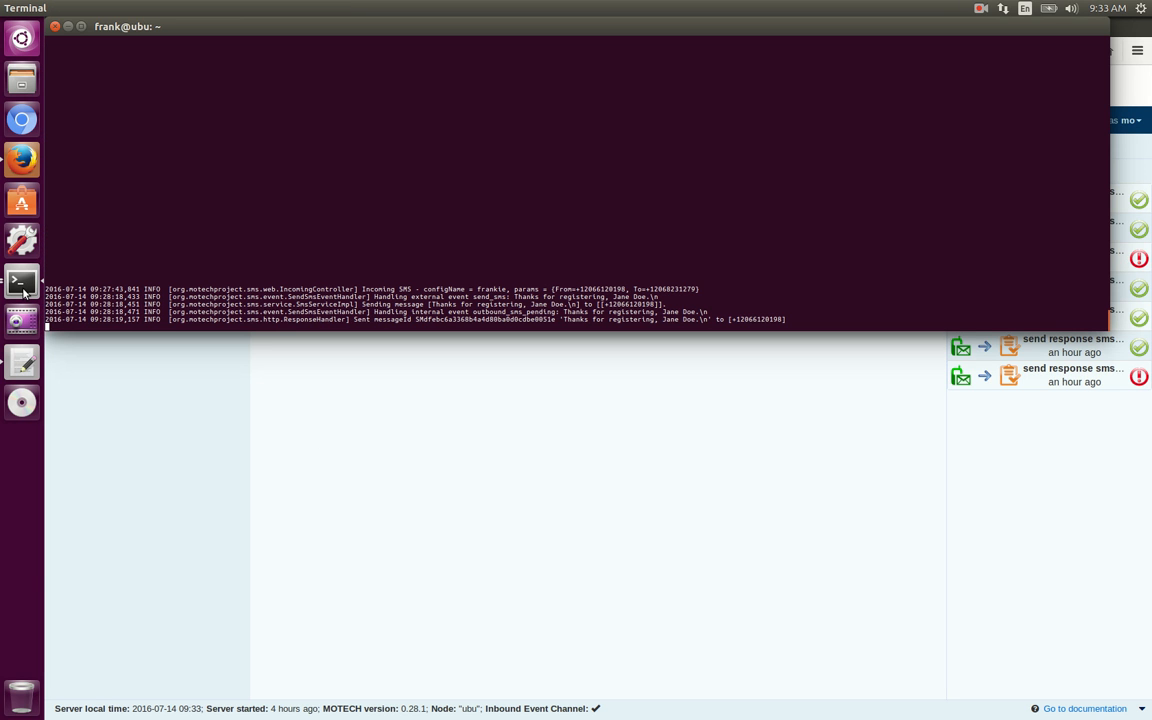
pyautogui.press('Return')
pyautogui.press('Return')
pyautogui.press('Return')
pyautogui.press('Return')
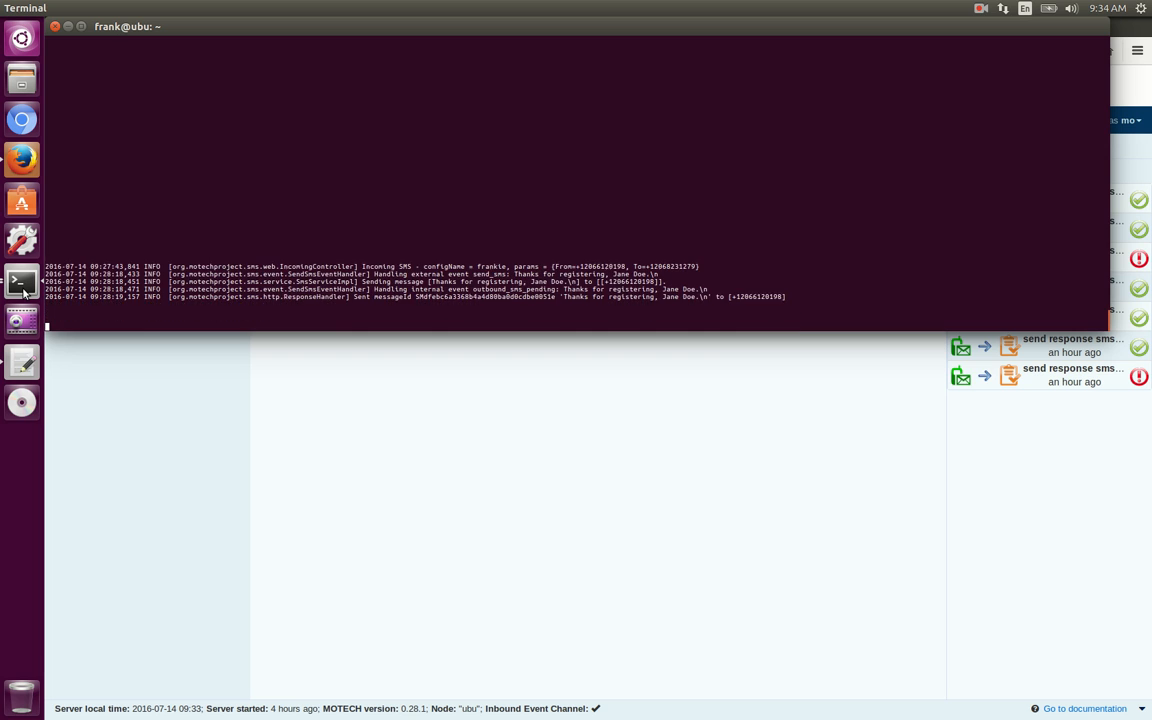
# In the other terminal window, recall the incoming-SMS curl request, change its From value to the other test patient's phone number, and run it.
pyautogui.click(23, 286)
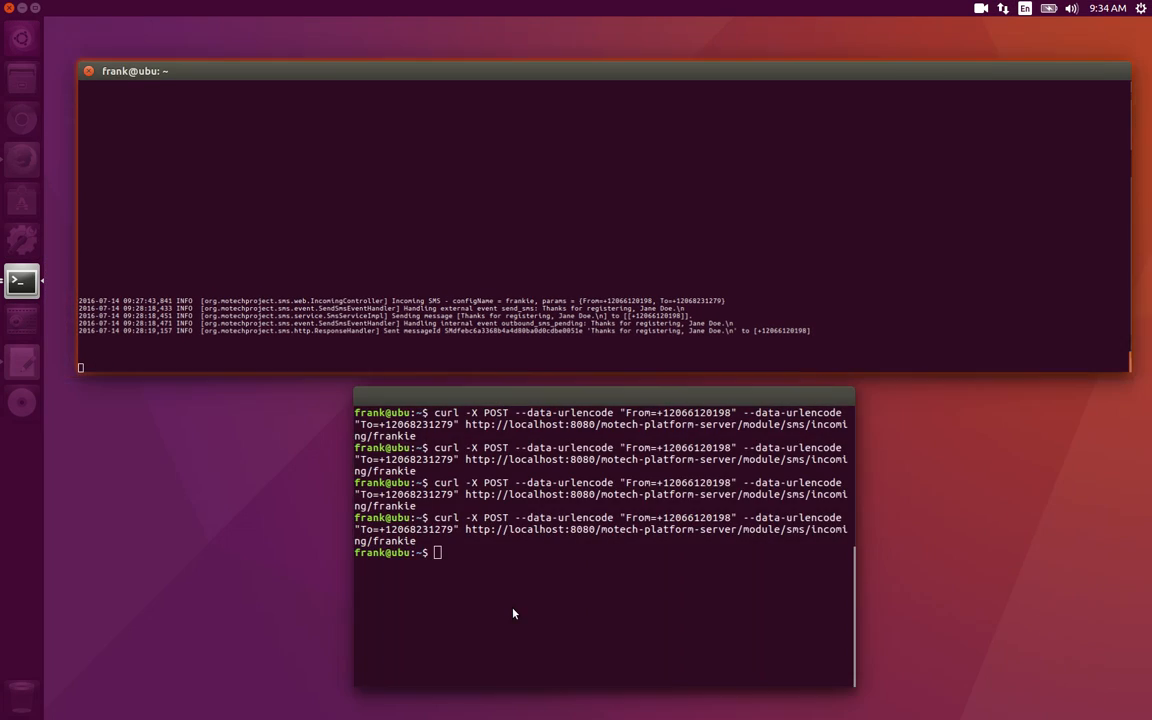
pyautogui.click(514, 611)
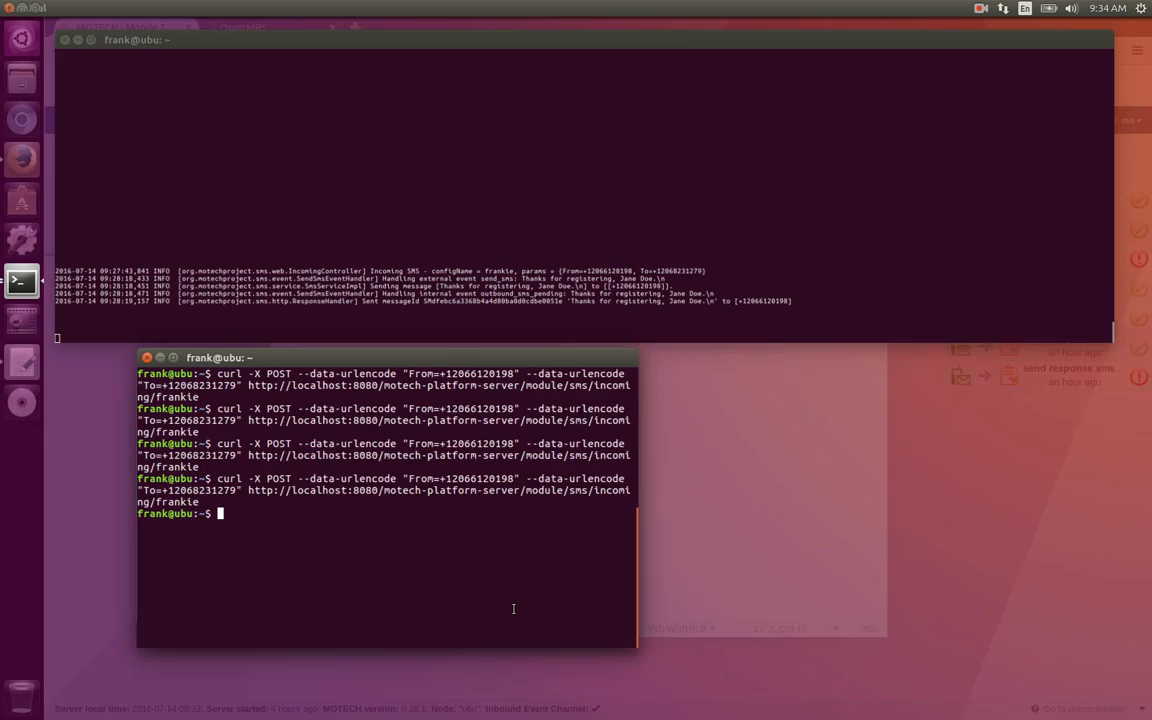
pyautogui.press('Up')
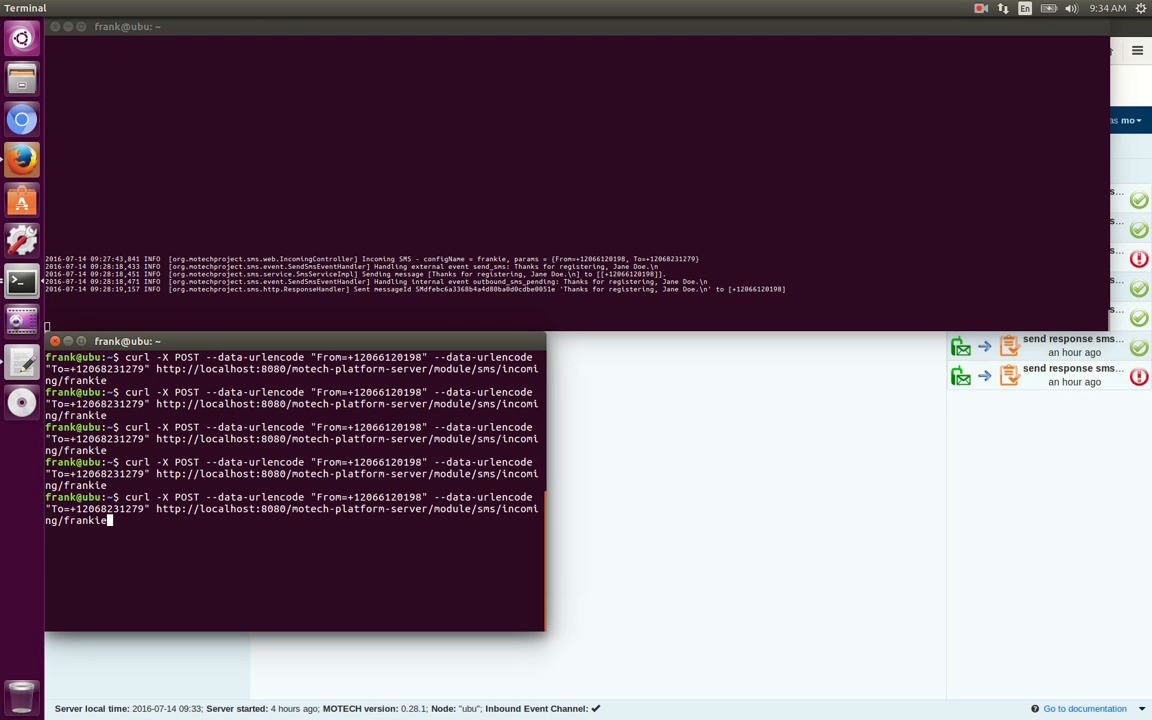
pyautogui.press('Left')
pyautogui.press('Left')
pyautogui.press('Left')
pyautogui.press('Left')
pyautogui.press('Left')
pyautogui.press('Left')
pyautogui.press('Left')
pyautogui.press('Left')
pyautogui.press('Left')
pyautogui.press('Left')
pyautogui.press('Left')
pyautogui.press('Left')
pyautogui.press('Left')
pyautogui.press('Left')
pyautogui.press('Left')
pyautogui.press('Left')
pyautogui.press('Left')
pyautogui.press('Left')
pyautogui.press('Left')
pyautogui.press('Left')
pyautogui.press('Left')
pyautogui.press('Left')
pyautogui.press('Left')
pyautogui.press('Left')
pyautogui.press('Left')
pyautogui.press('Left')
pyautogui.press('Left')
pyautogui.press('Left')
pyautogui.press('Left')
pyautogui.press('Left')
pyautogui.press('Left')
pyautogui.press('Left')
pyautogui.press('Left')
pyautogui.press('Left')
pyautogui.press('Left')
pyautogui.press('Left')
pyautogui.press('Left')
pyautogui.press('Left')
pyautogui.press('Left')
pyautogui.press('Left')
pyautogui.press('Left')
pyautogui.press('Left')
pyautogui.press('Left')
pyautogui.press('Left')
pyautogui.press('Left')
pyautogui.press('Left')
pyautogui.press('Left')
pyautogui.press('Left')
pyautogui.press('Left')
pyautogui.press('Left')
pyautogui.press('Left')
pyautogui.press('Left')
pyautogui.press('Left')
pyautogui.press('Left')
pyautogui.press('Left')
pyautogui.press('Left')
pyautogui.press('Left')
pyautogui.press('Left')
pyautogui.press('Left')
pyautogui.press('Left')
pyautogui.press('Left')
pyautogui.press('BackSpace')
pyautogui.press('BackSpace')
pyautogui.press('BackSpace')
pyautogui.press('BackSpace')
pyautogui.press('BackSpace')
pyautogui.press('BackSpace')
pyautogui.press('BackSpace')
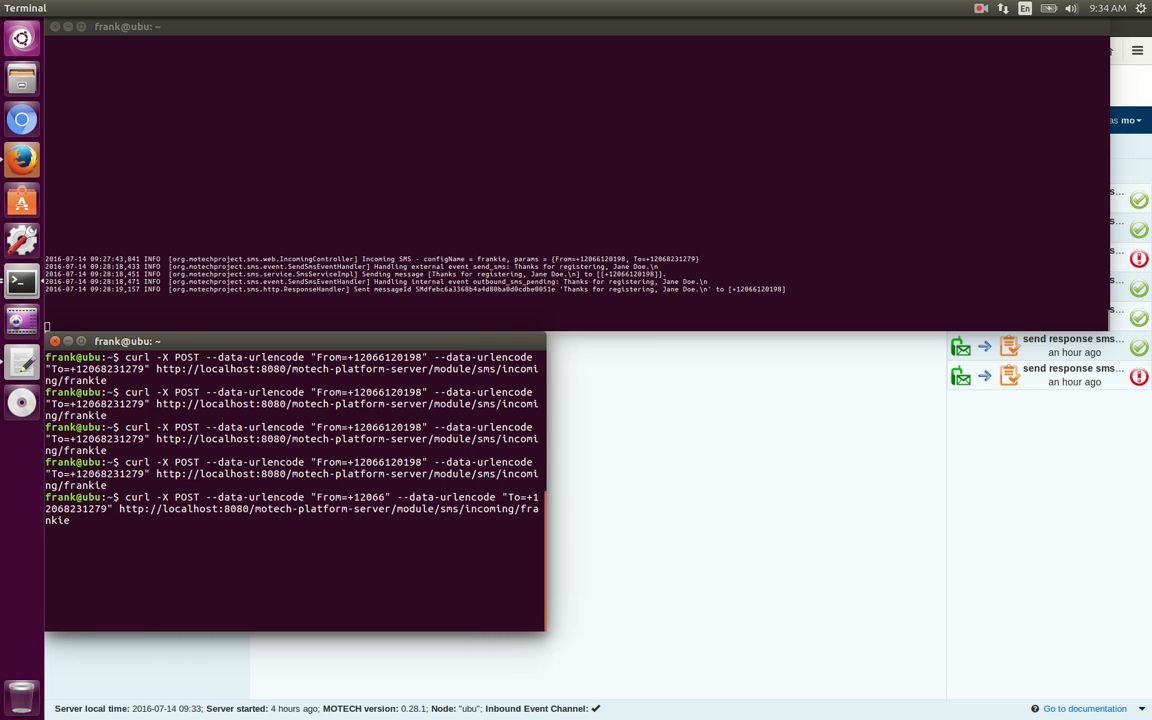
pyautogui.write('5551')
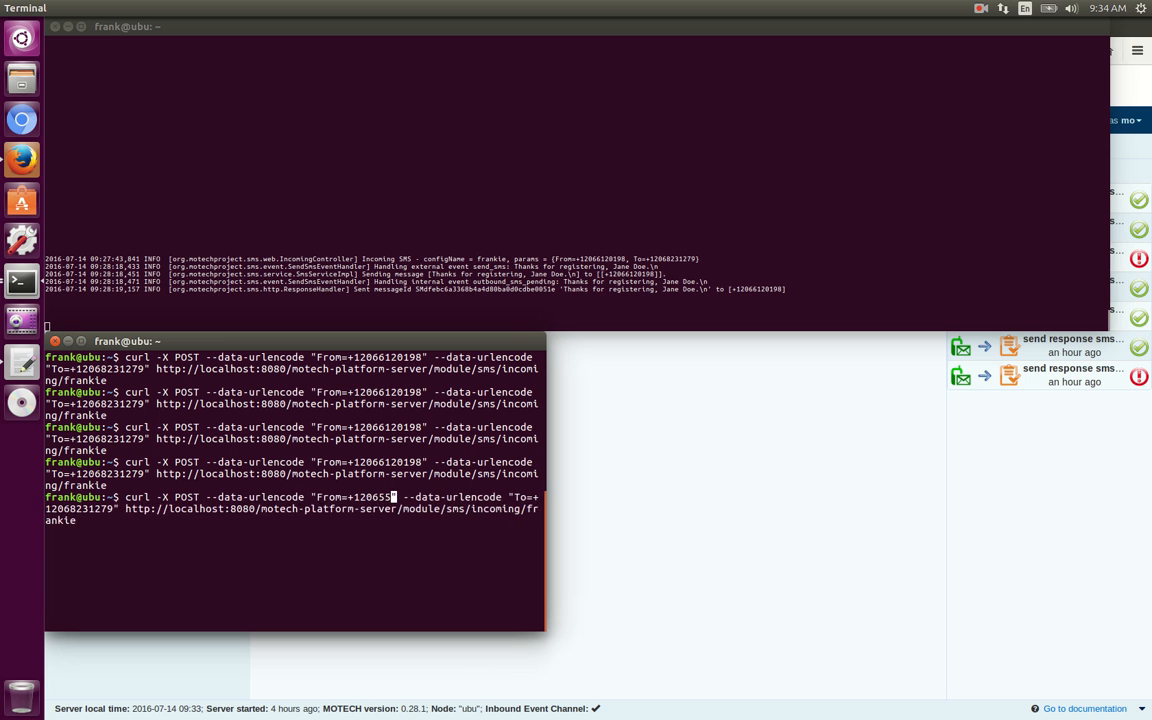
pyautogui.write('212')
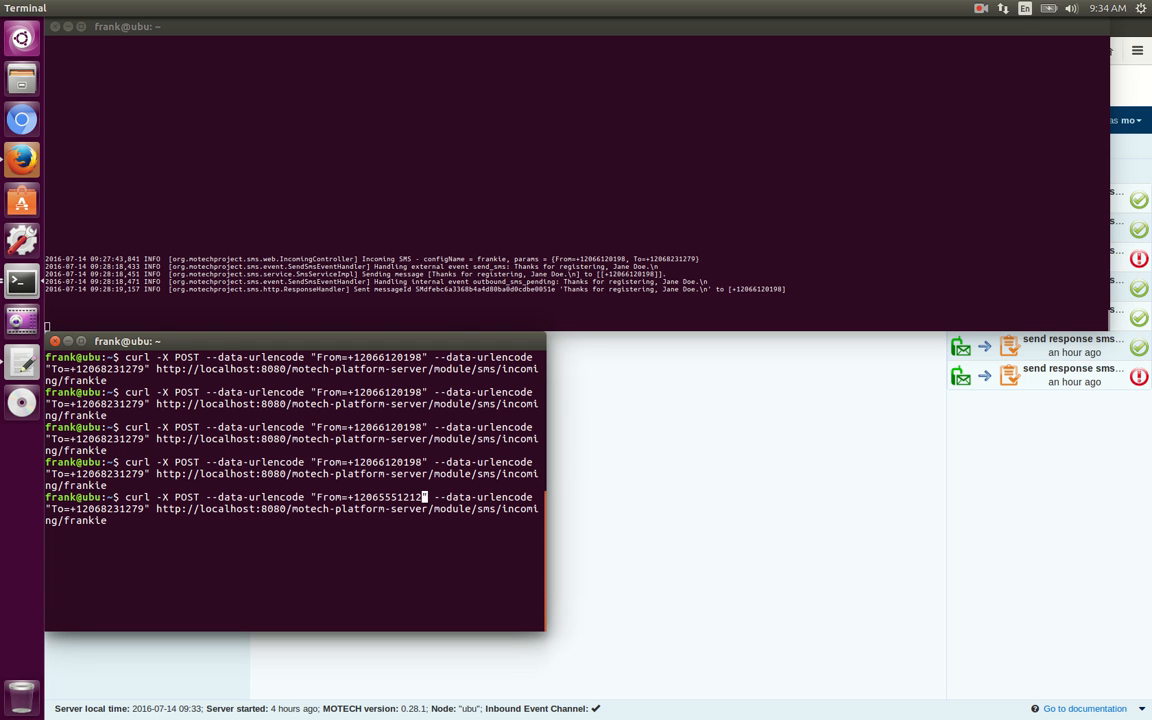
pyautogui.press('Return')
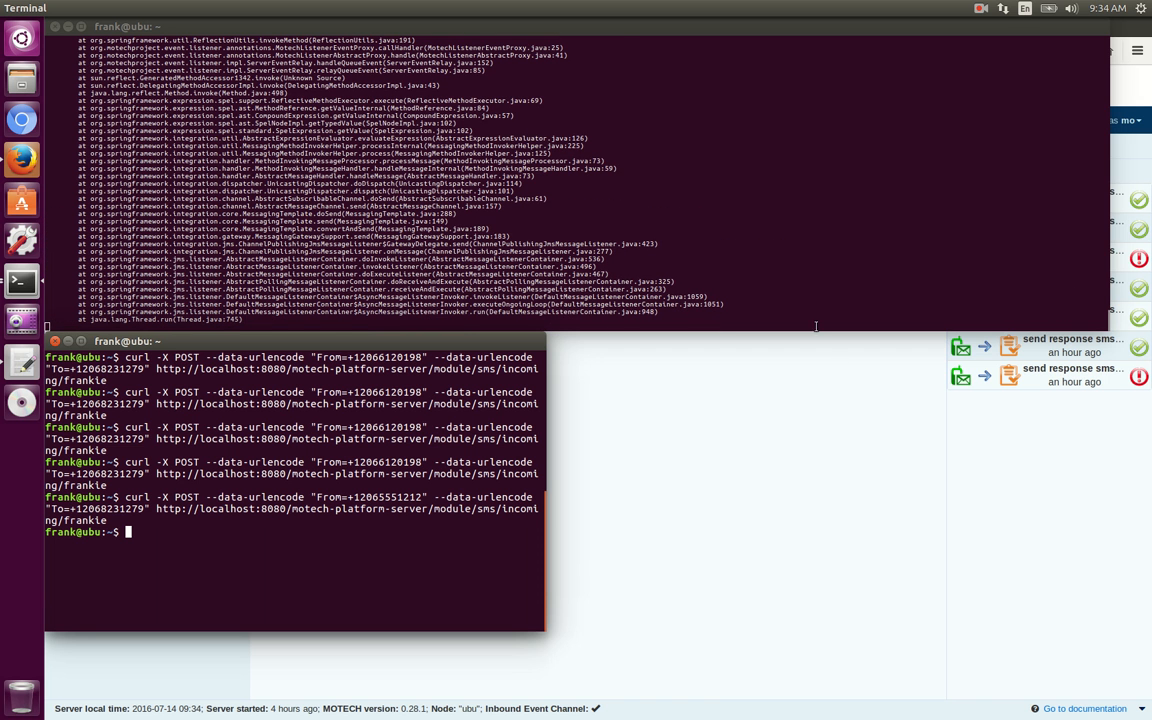
# Examine the log terminal's output for how the simulated incoming SMS and its response were processed.
pyautogui.scroll(5, 803, 203)
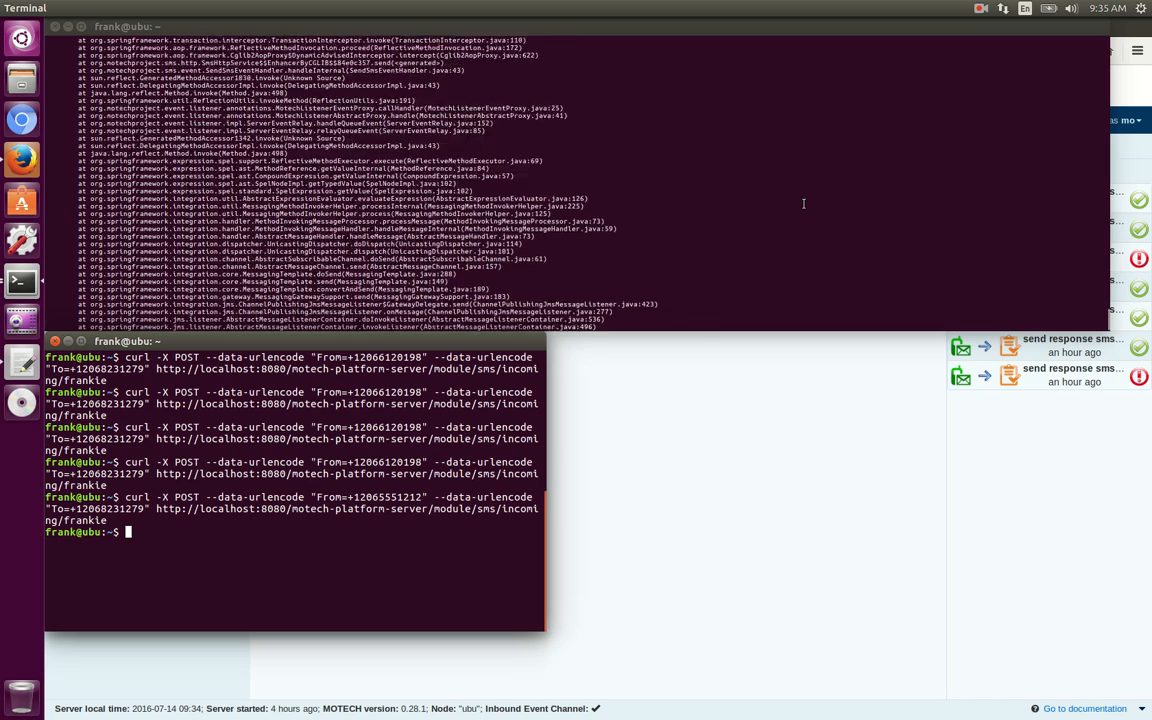
pyautogui.scroll(5, 803, 203)
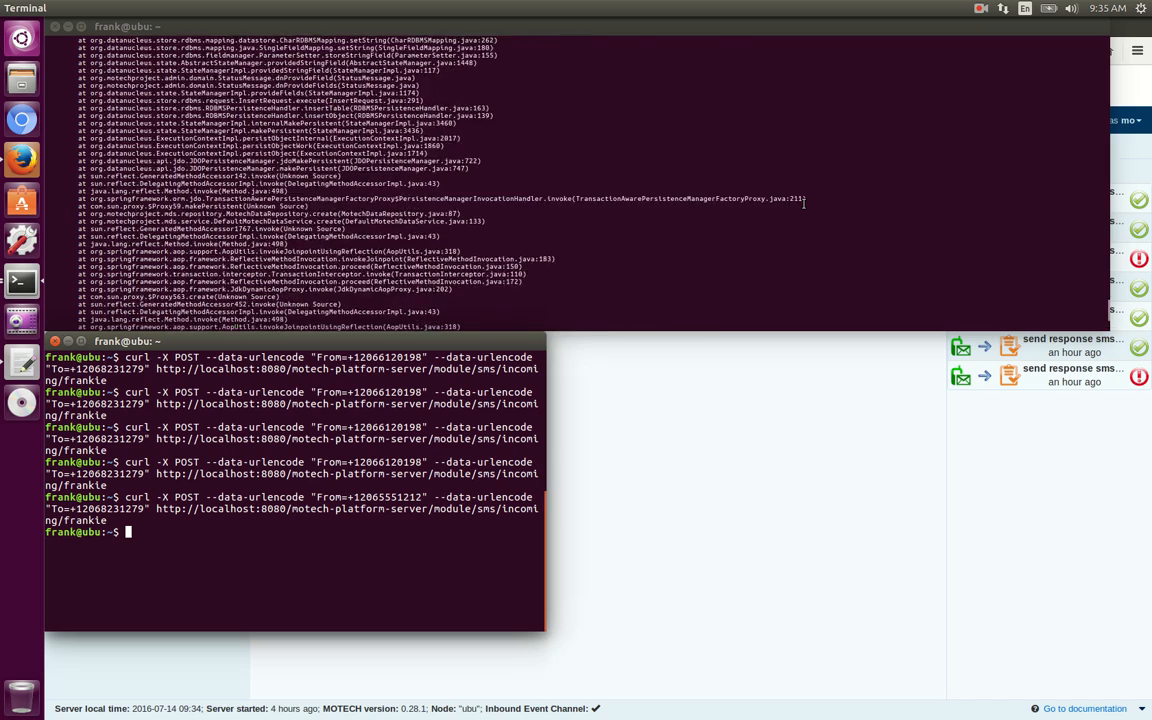
pyautogui.scroll(1, 803, 203)
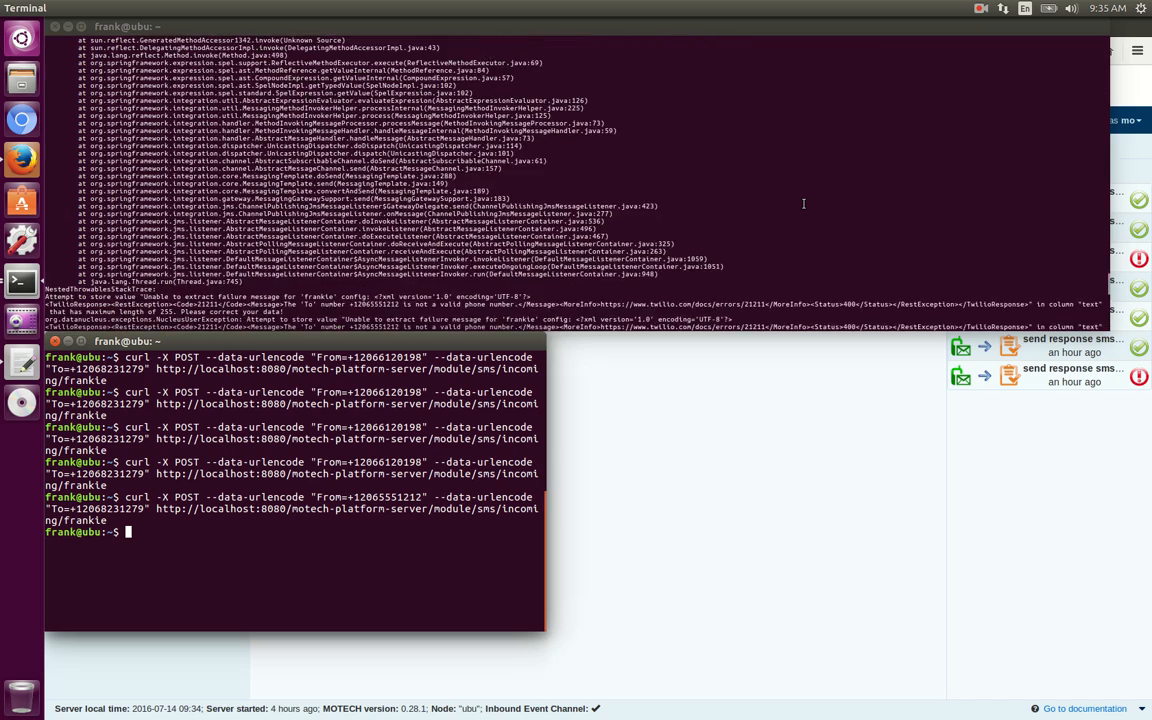
pyautogui.scroll(-2, 803, 203)
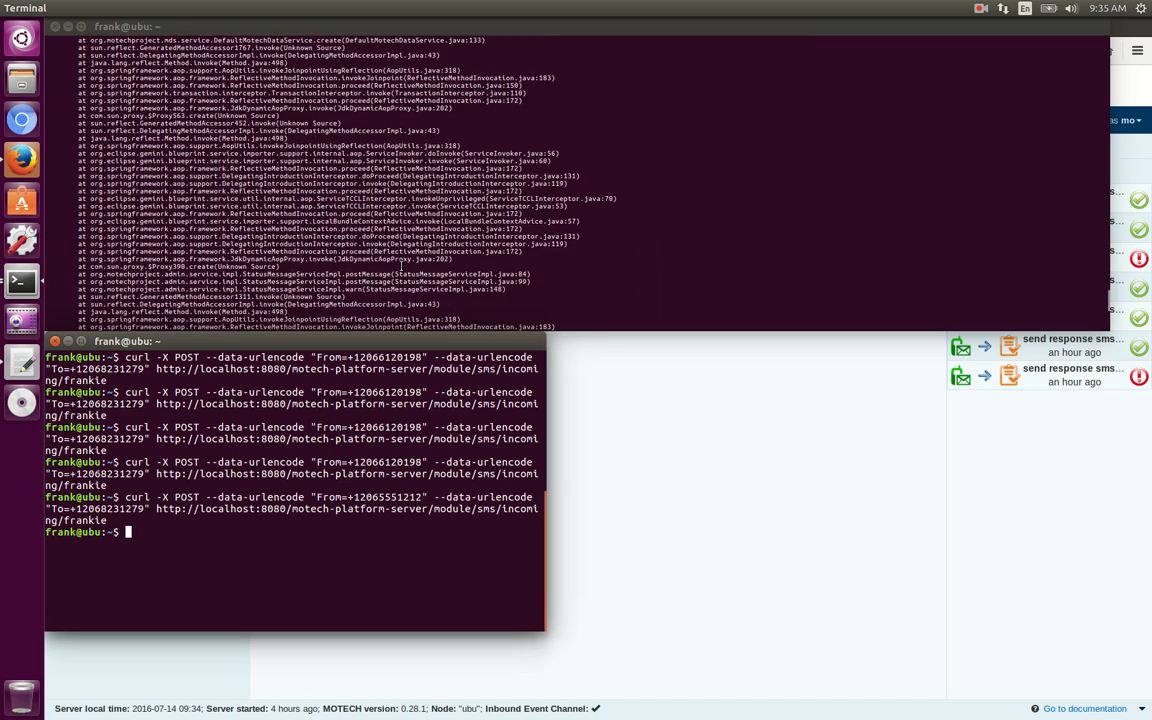
# Switch to the MOTECH task list in Firefox and open the history of the Create encounter on incoming SMS task.
pyautogui.click(633, 507)
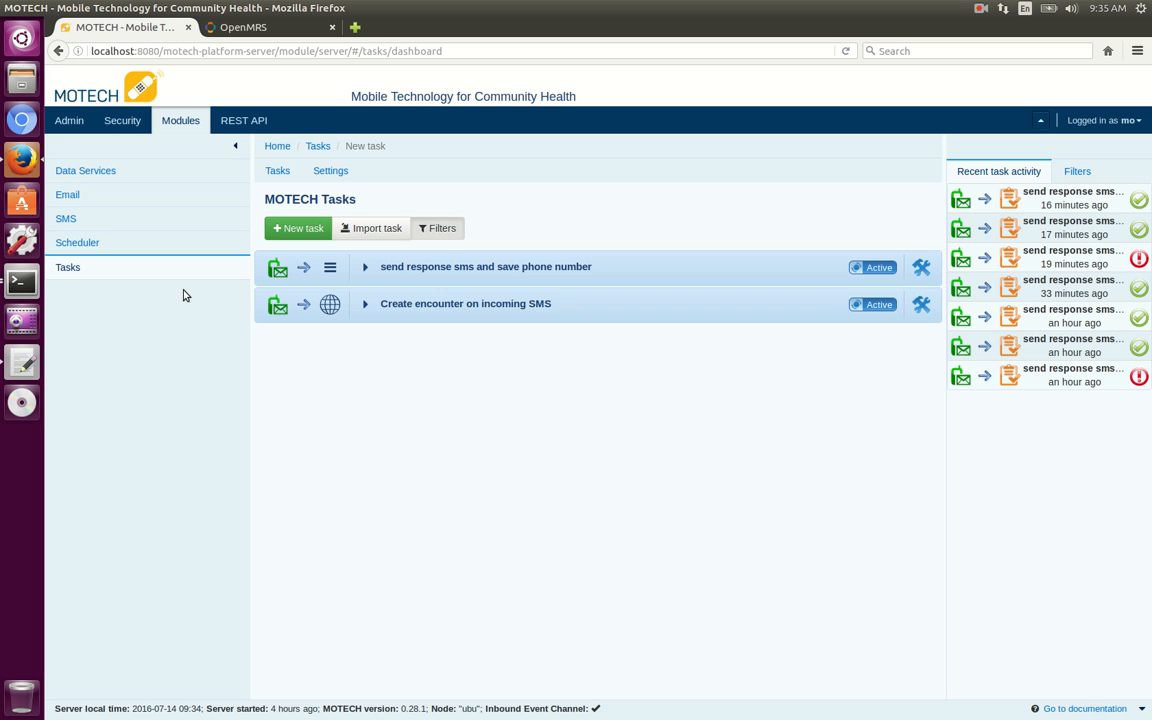
pyautogui.click(366, 305)
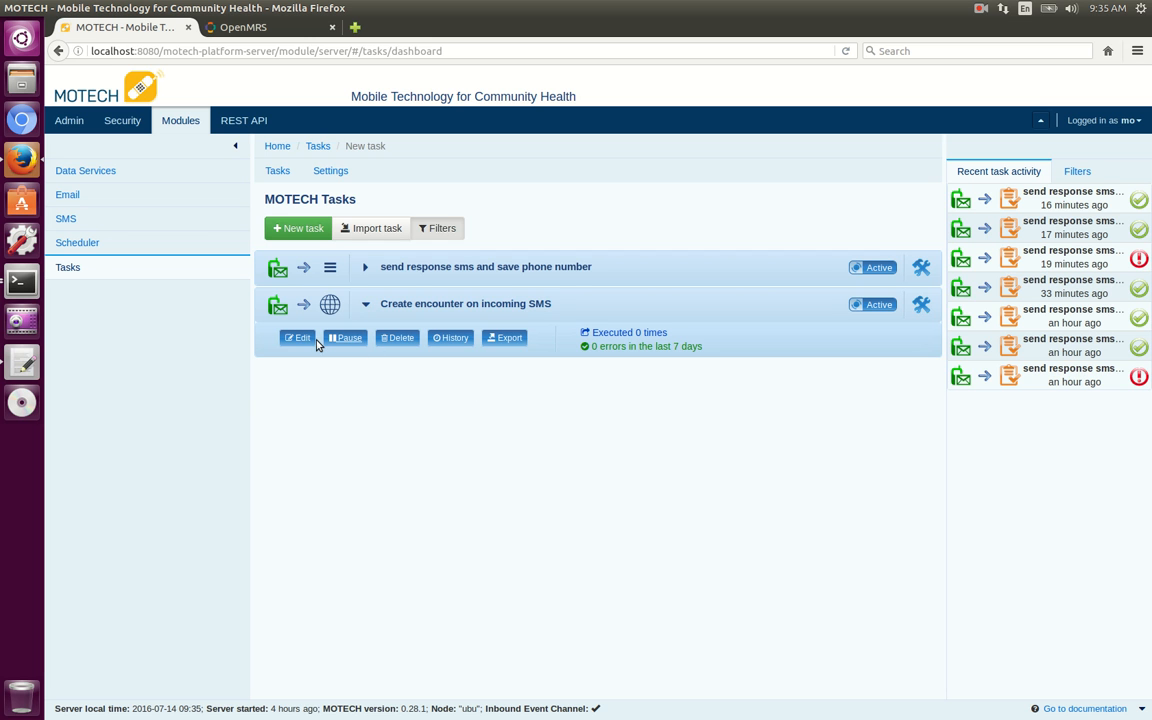
pyautogui.click(460, 340)
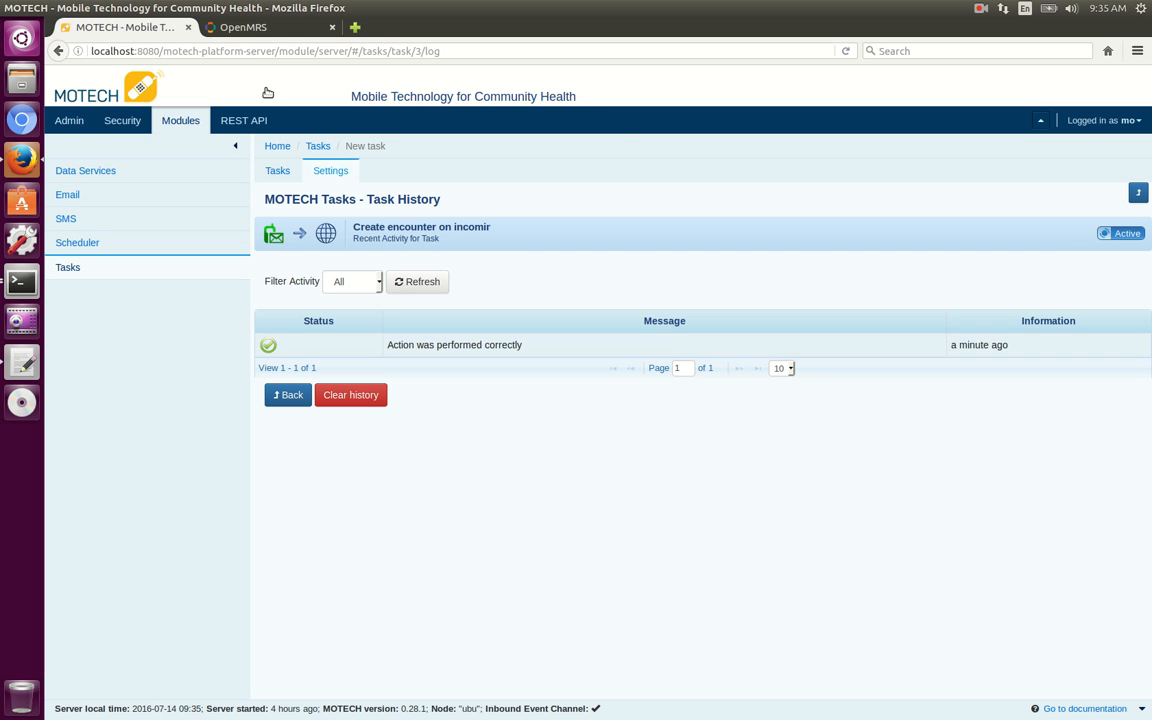
# Switch to OpenMRS, search for the test patient by first name, and open the matching patient's record to check its encounters.
pyautogui.click(230, 34)
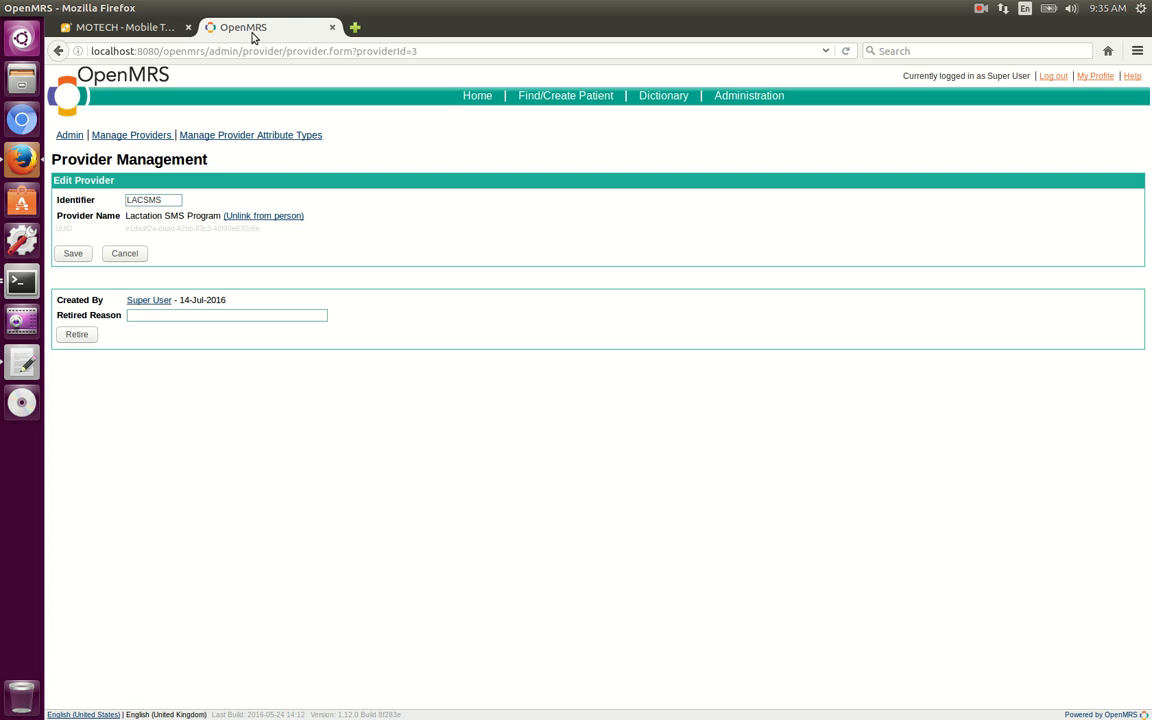
pyautogui.click(567, 99)
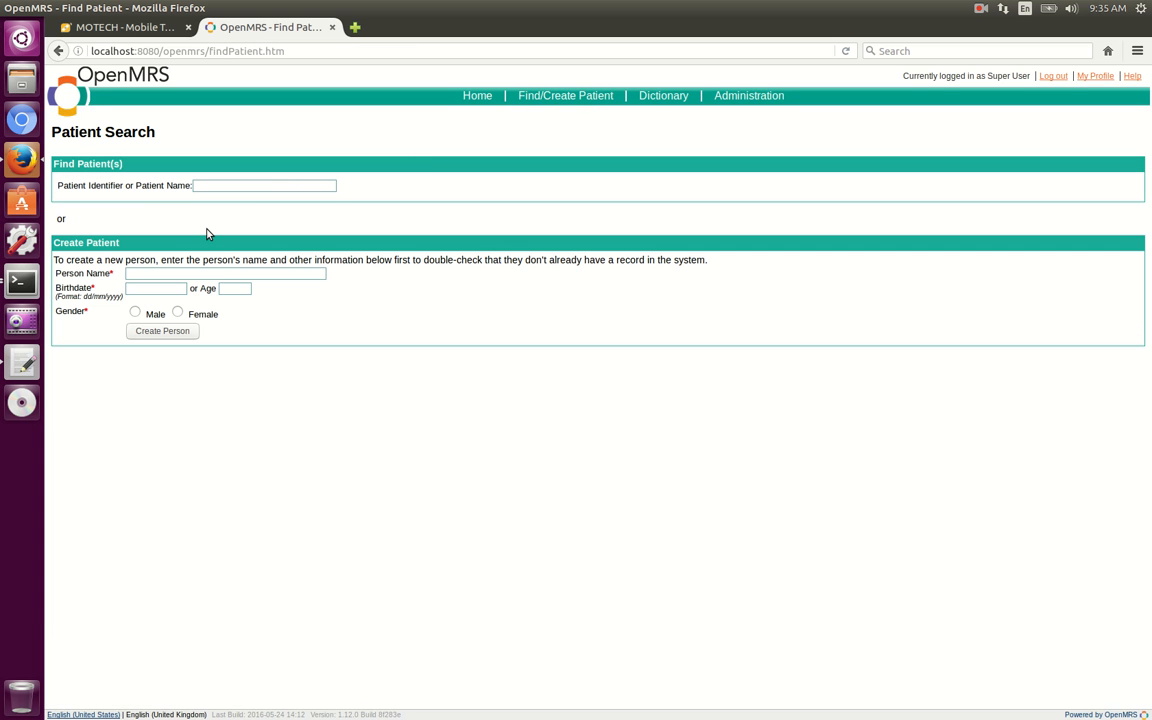
pyautogui.write('jacki')
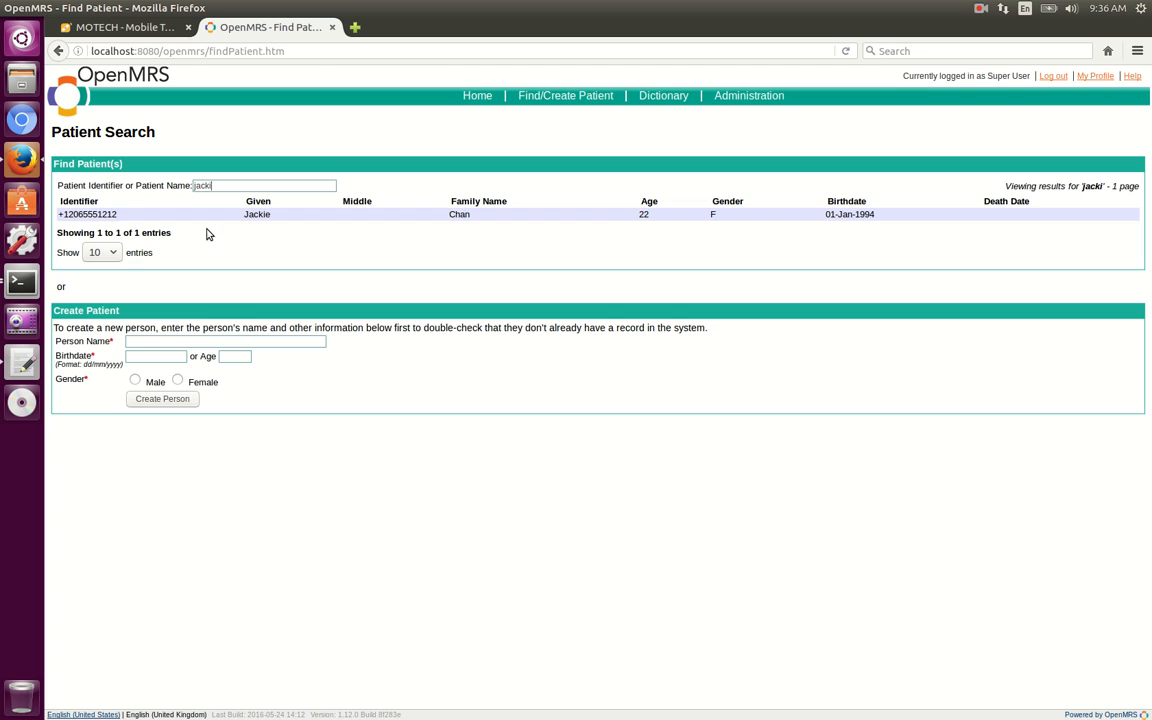
pyautogui.click(131, 217)
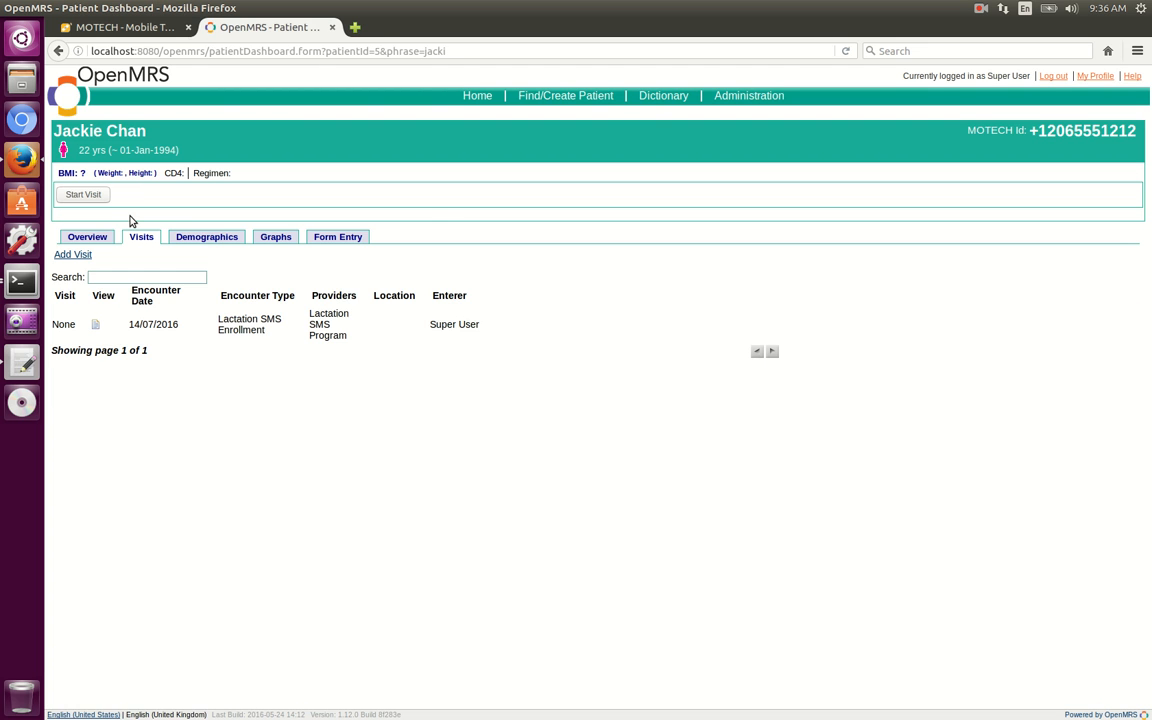